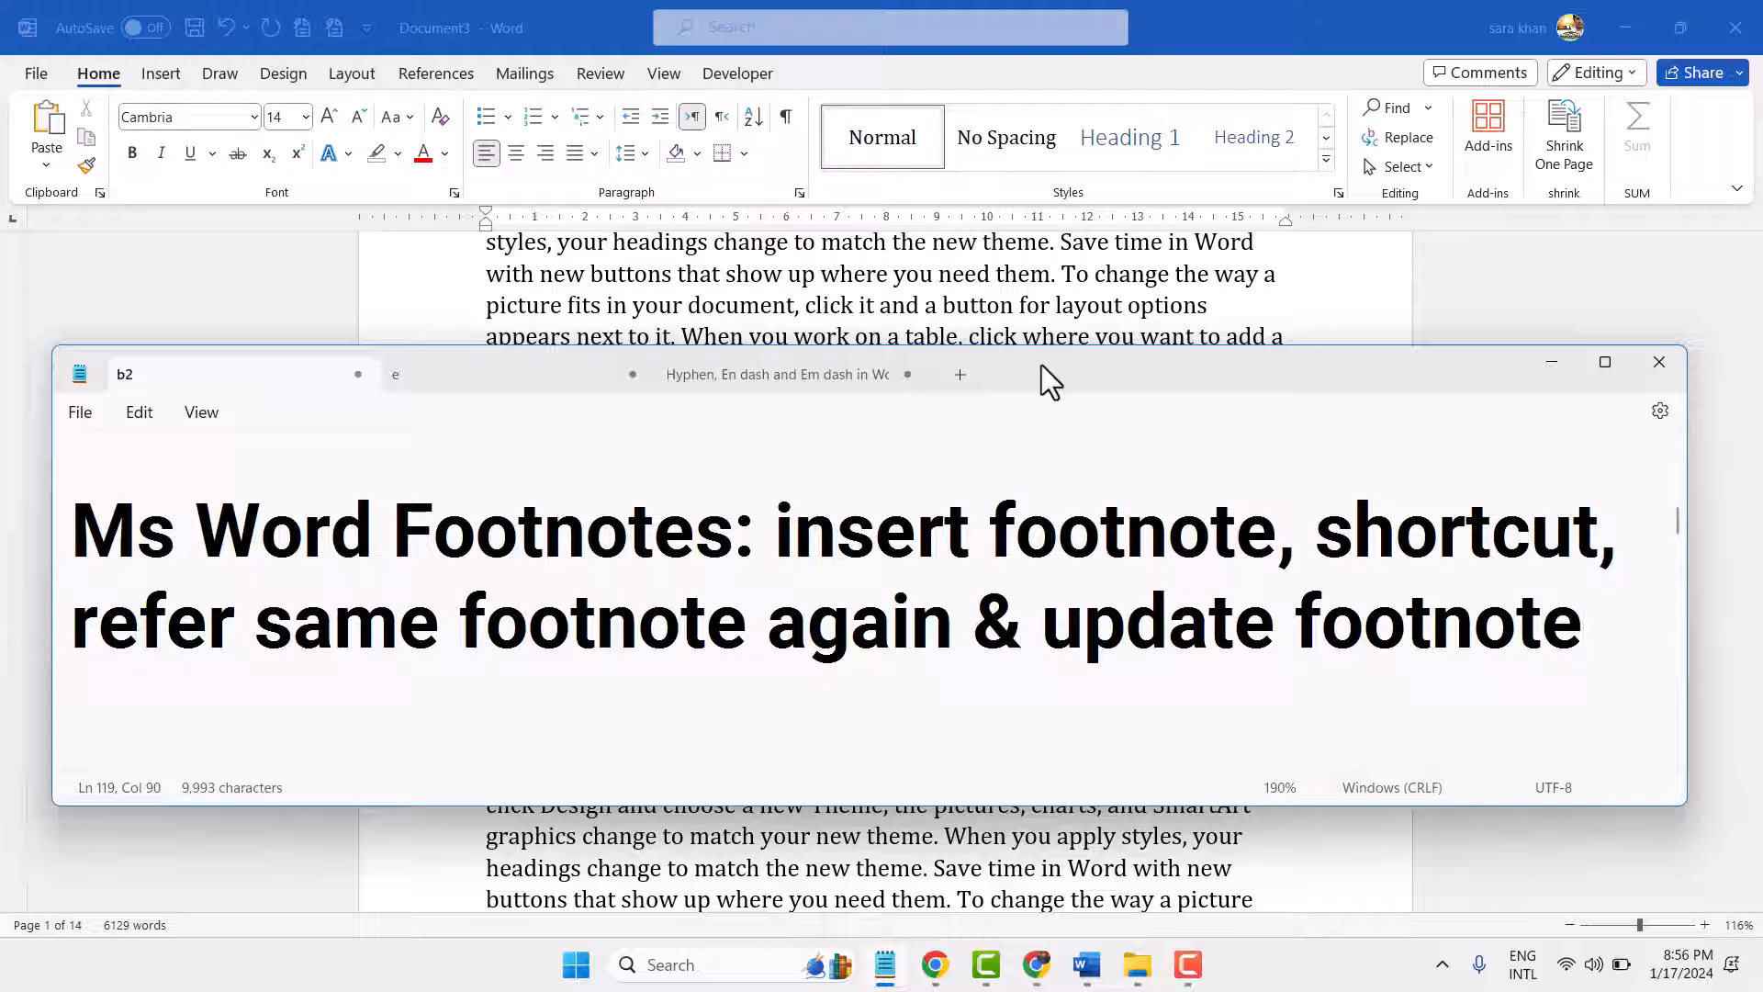
- Minimize the Notepad window and insert a footnote reading "footnote" after the word "document" in the first paragraph's fourth line
click(1551, 361)
scroll(730, 408, up, 5)
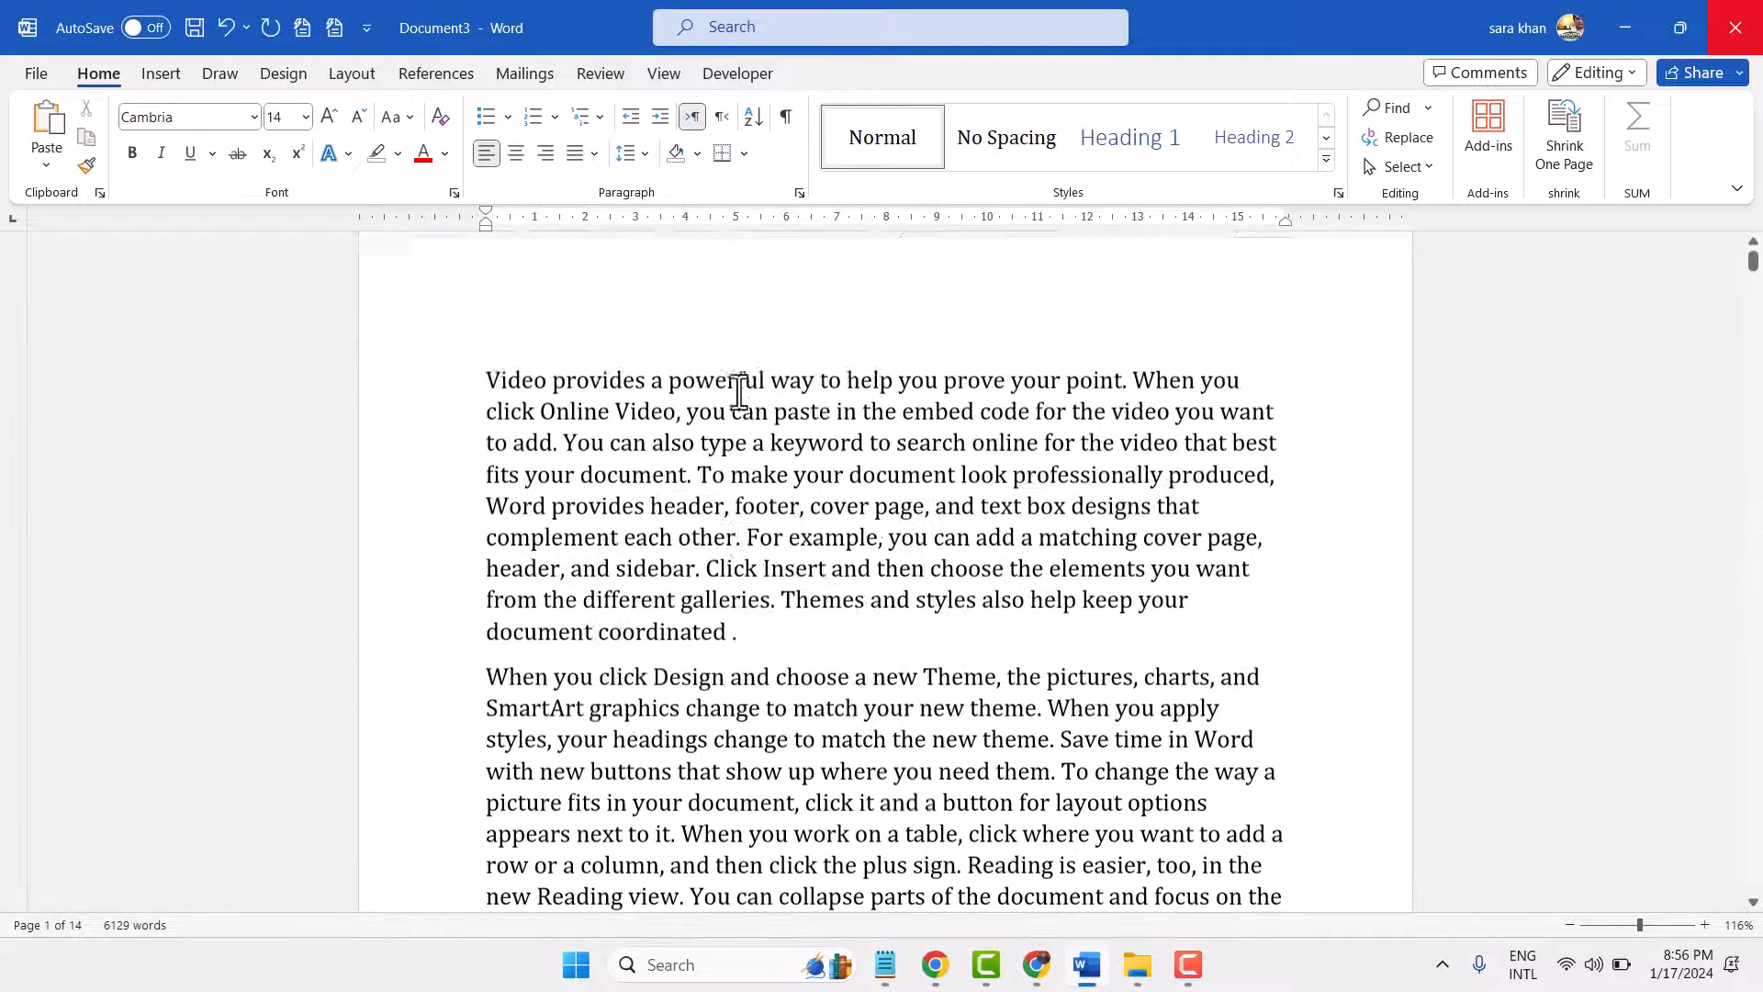
scroll(739, 386, down, 5)
scroll(737, 386, up, 5)
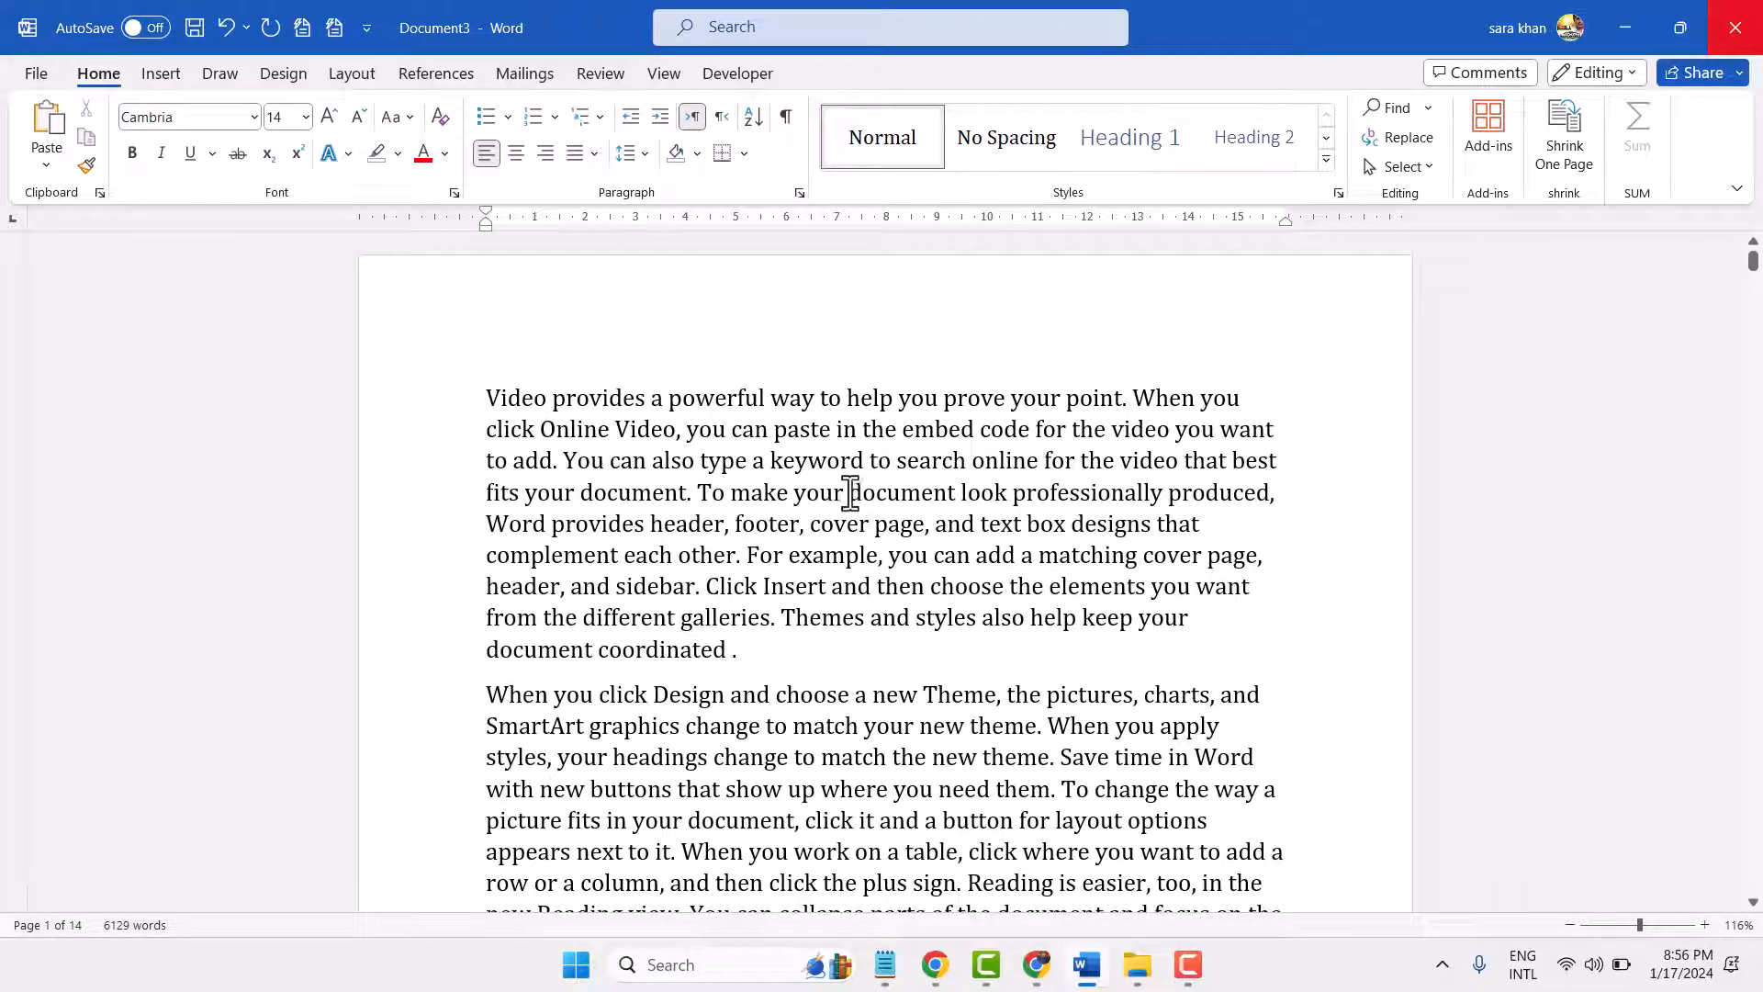
drag(849, 492, 950, 499)
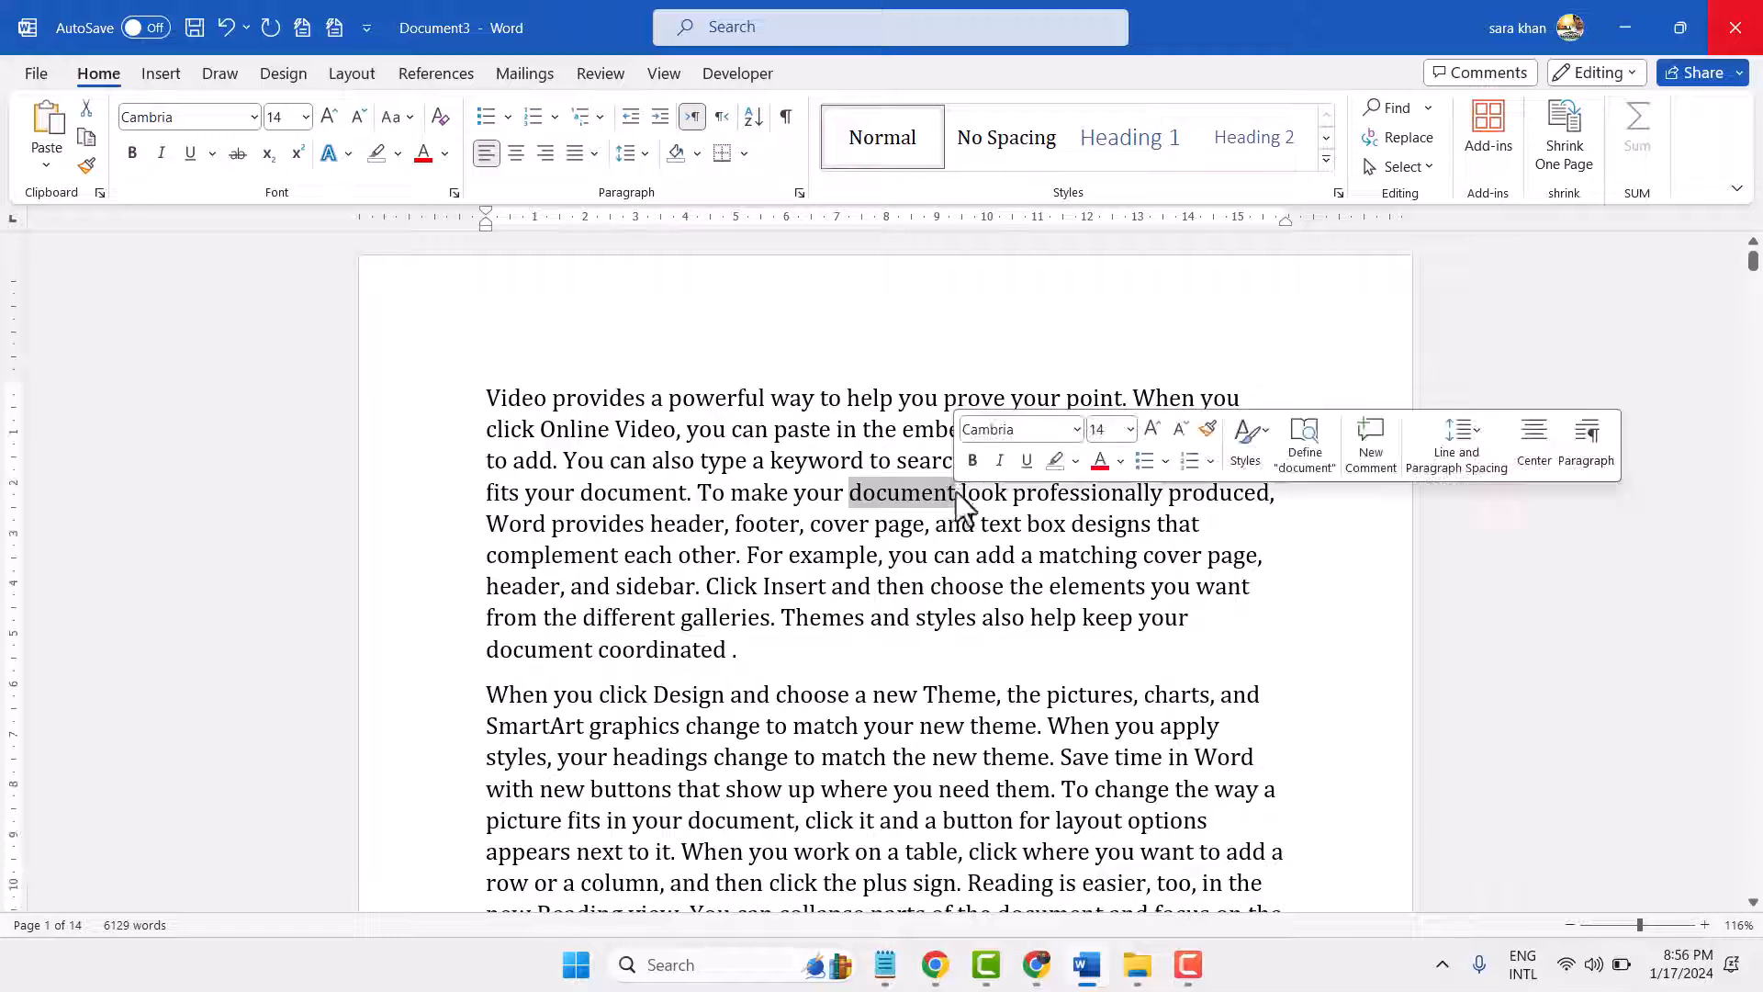
click(466, 79)
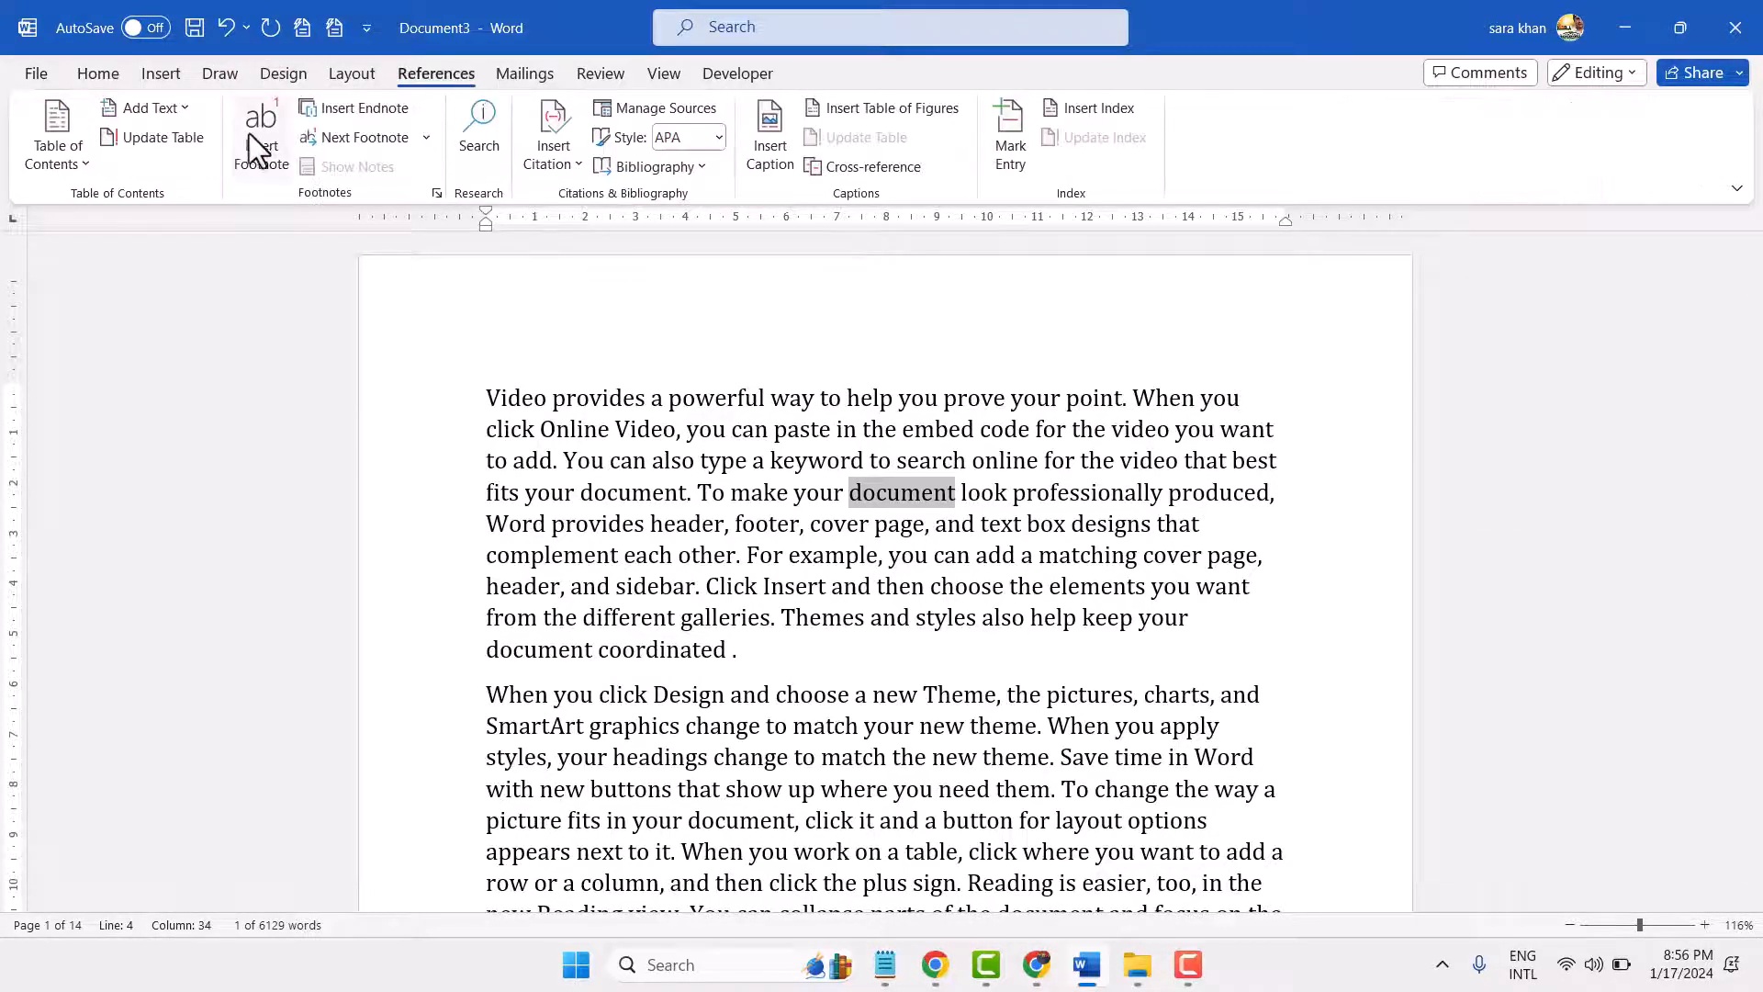
click(261, 138)
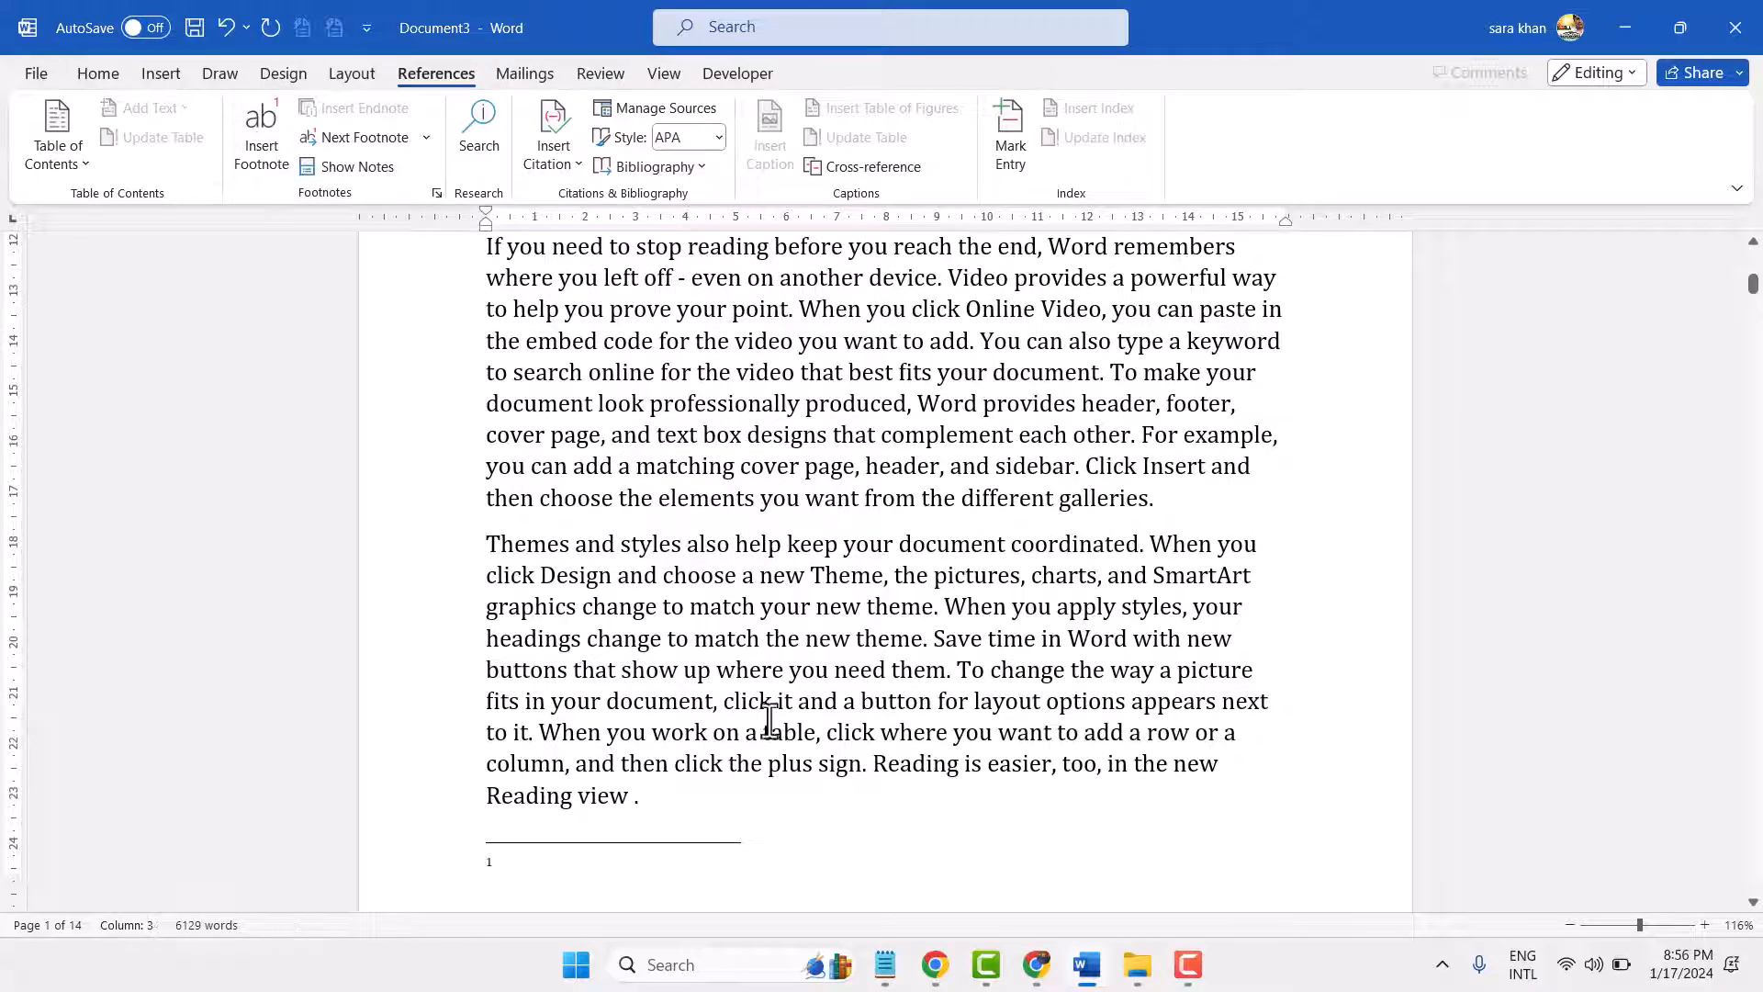
text(footnote)
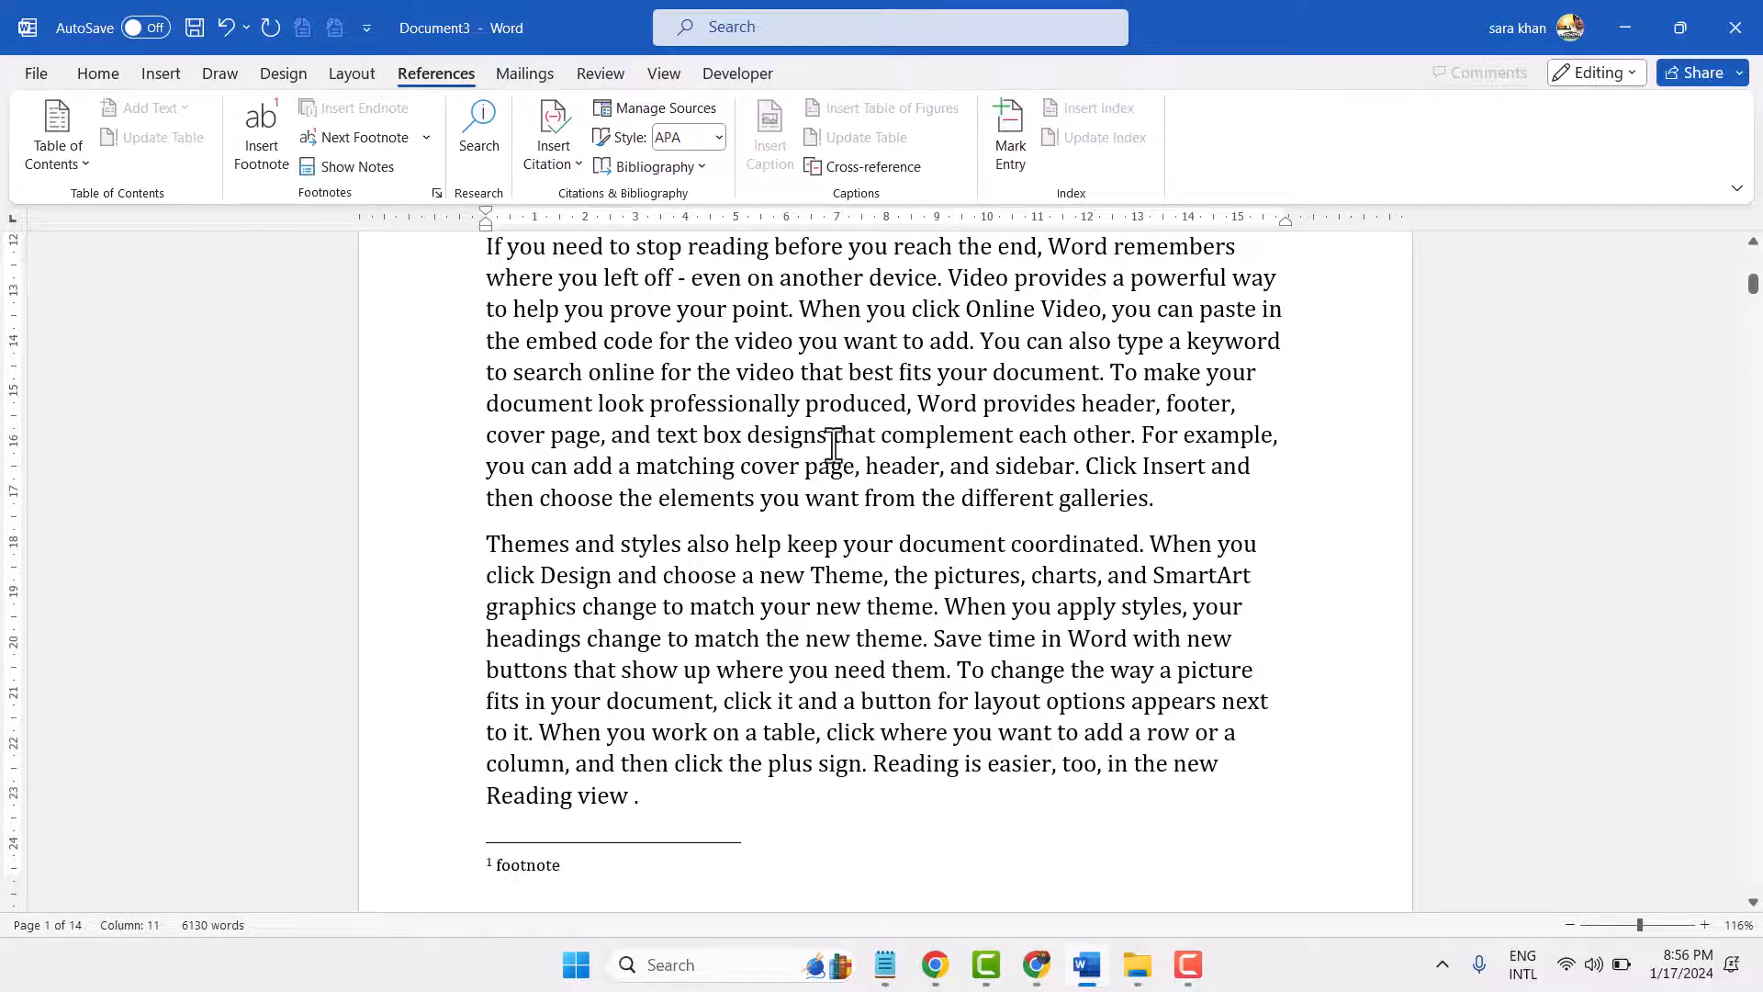
- Insert a footnote reading "F note 2" after "designs" in the third paragraph, removing the space before its reference mark
scroll(833, 445, up, 2)
scroll(831, 450, up, 10)
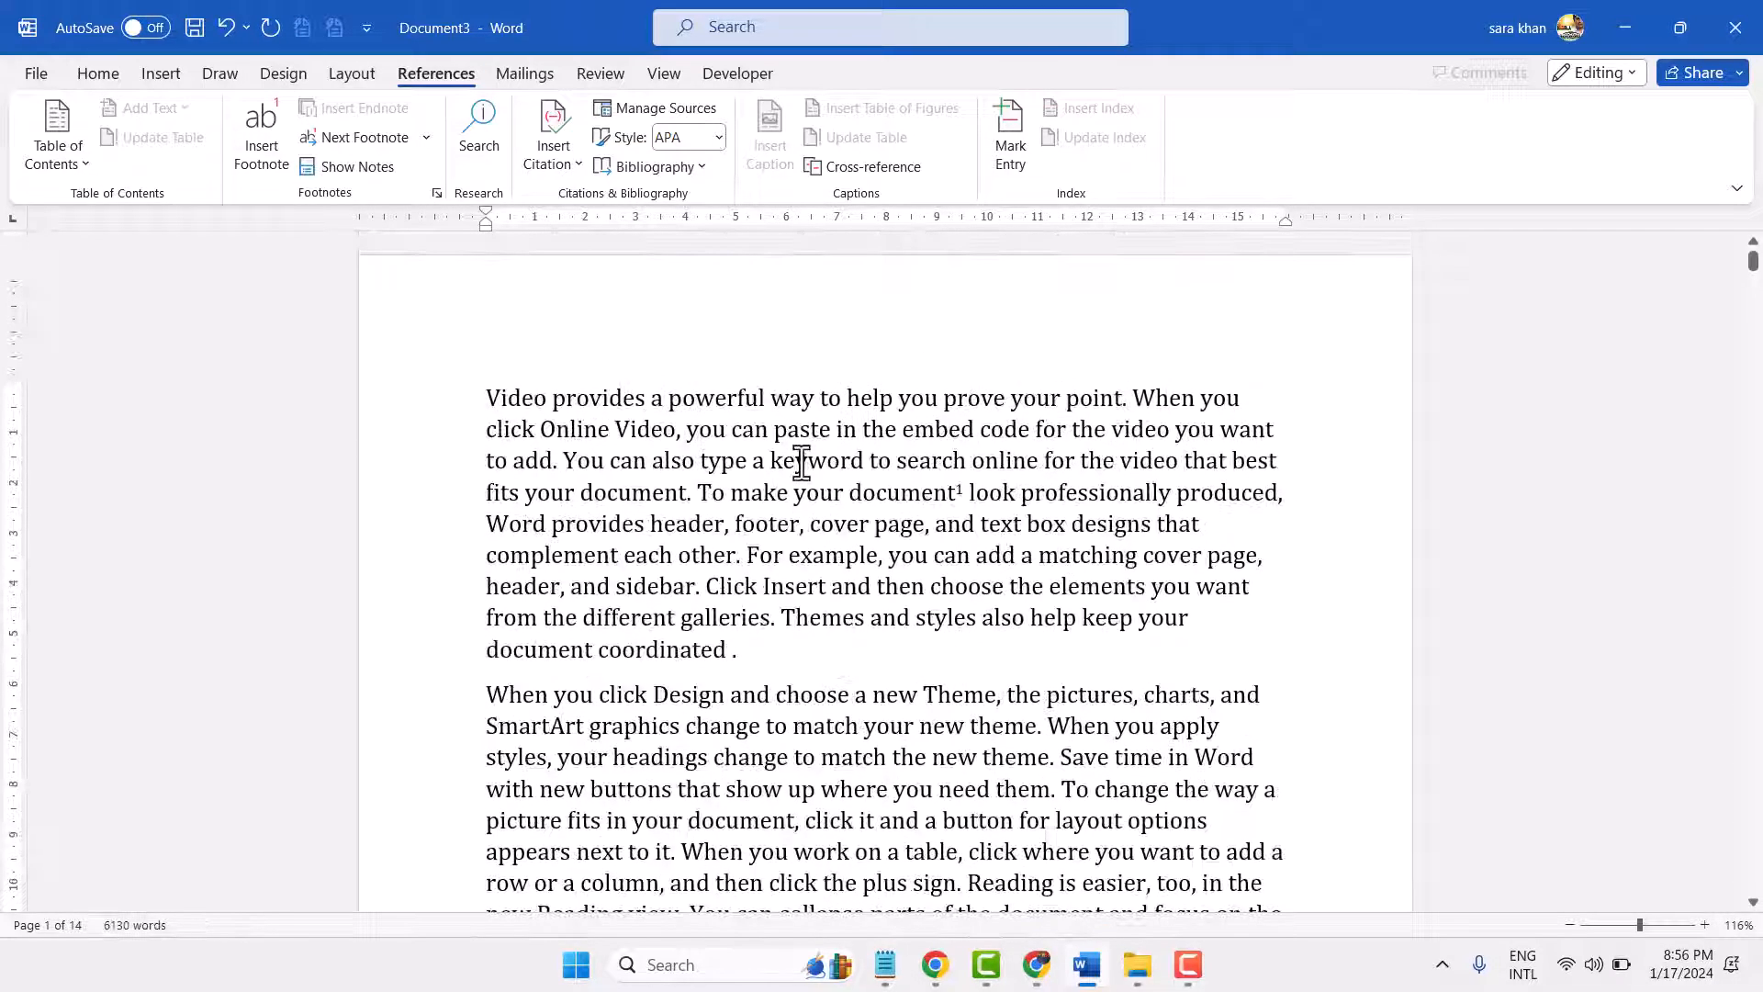
scroll(801, 462, down, 6)
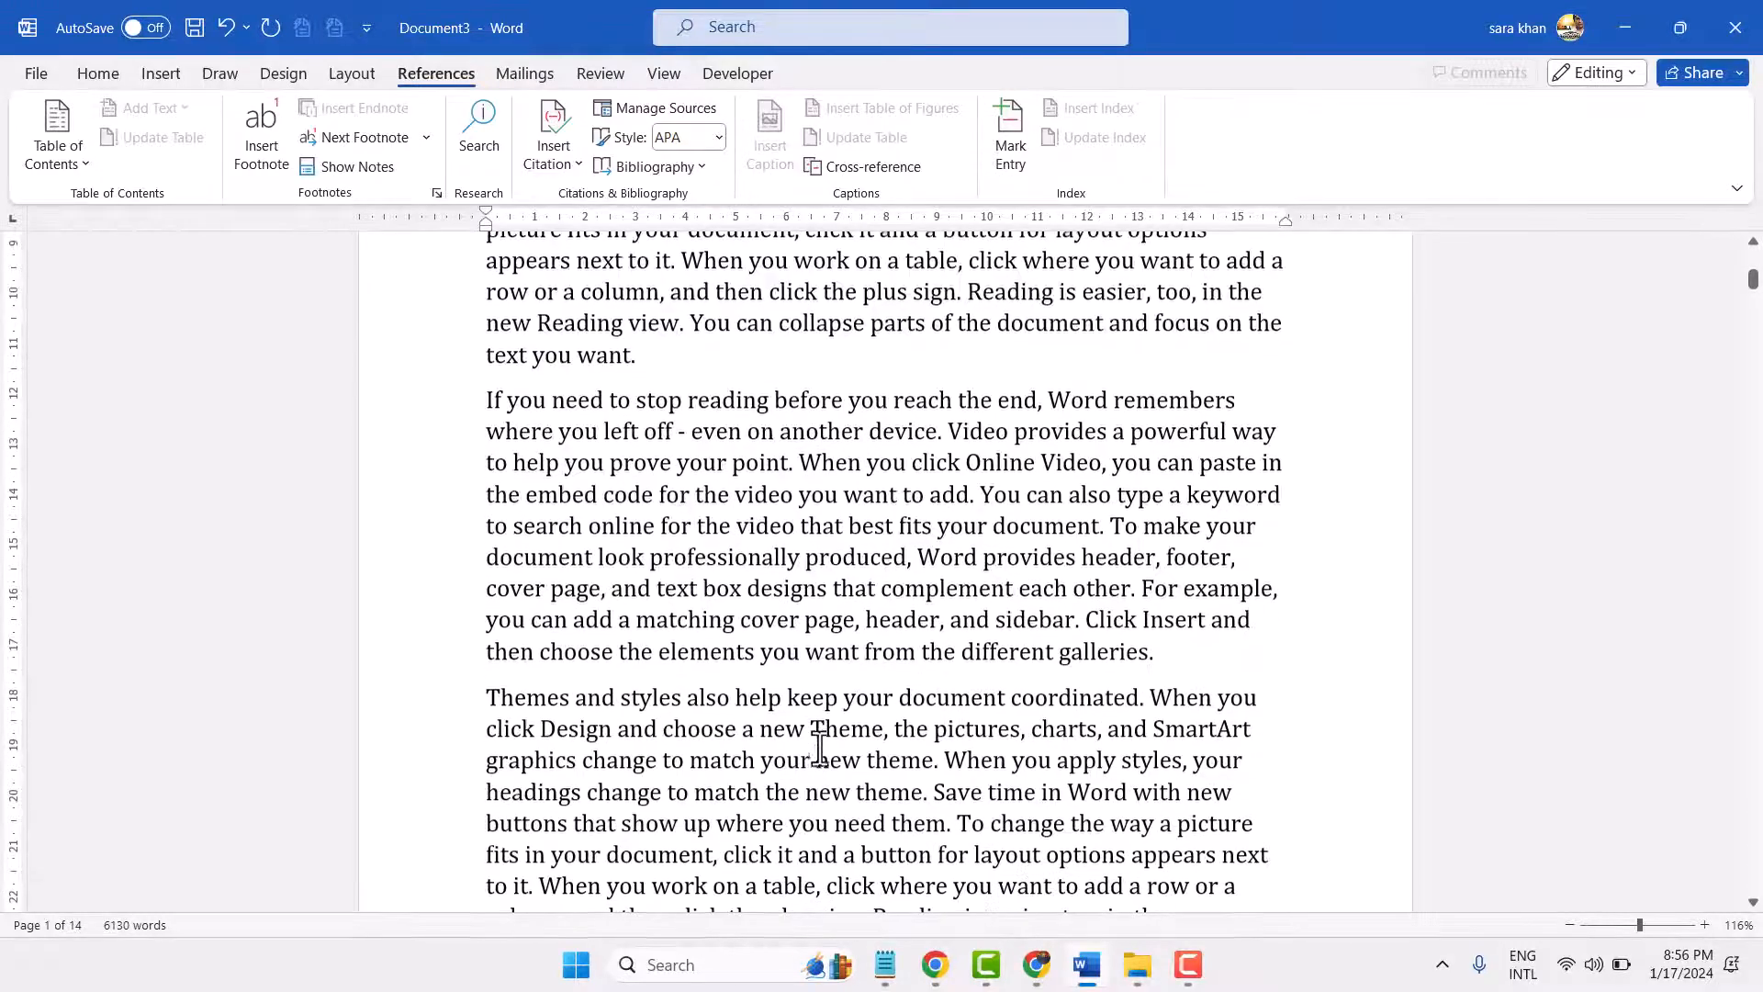
drag(747, 588, 830, 589)
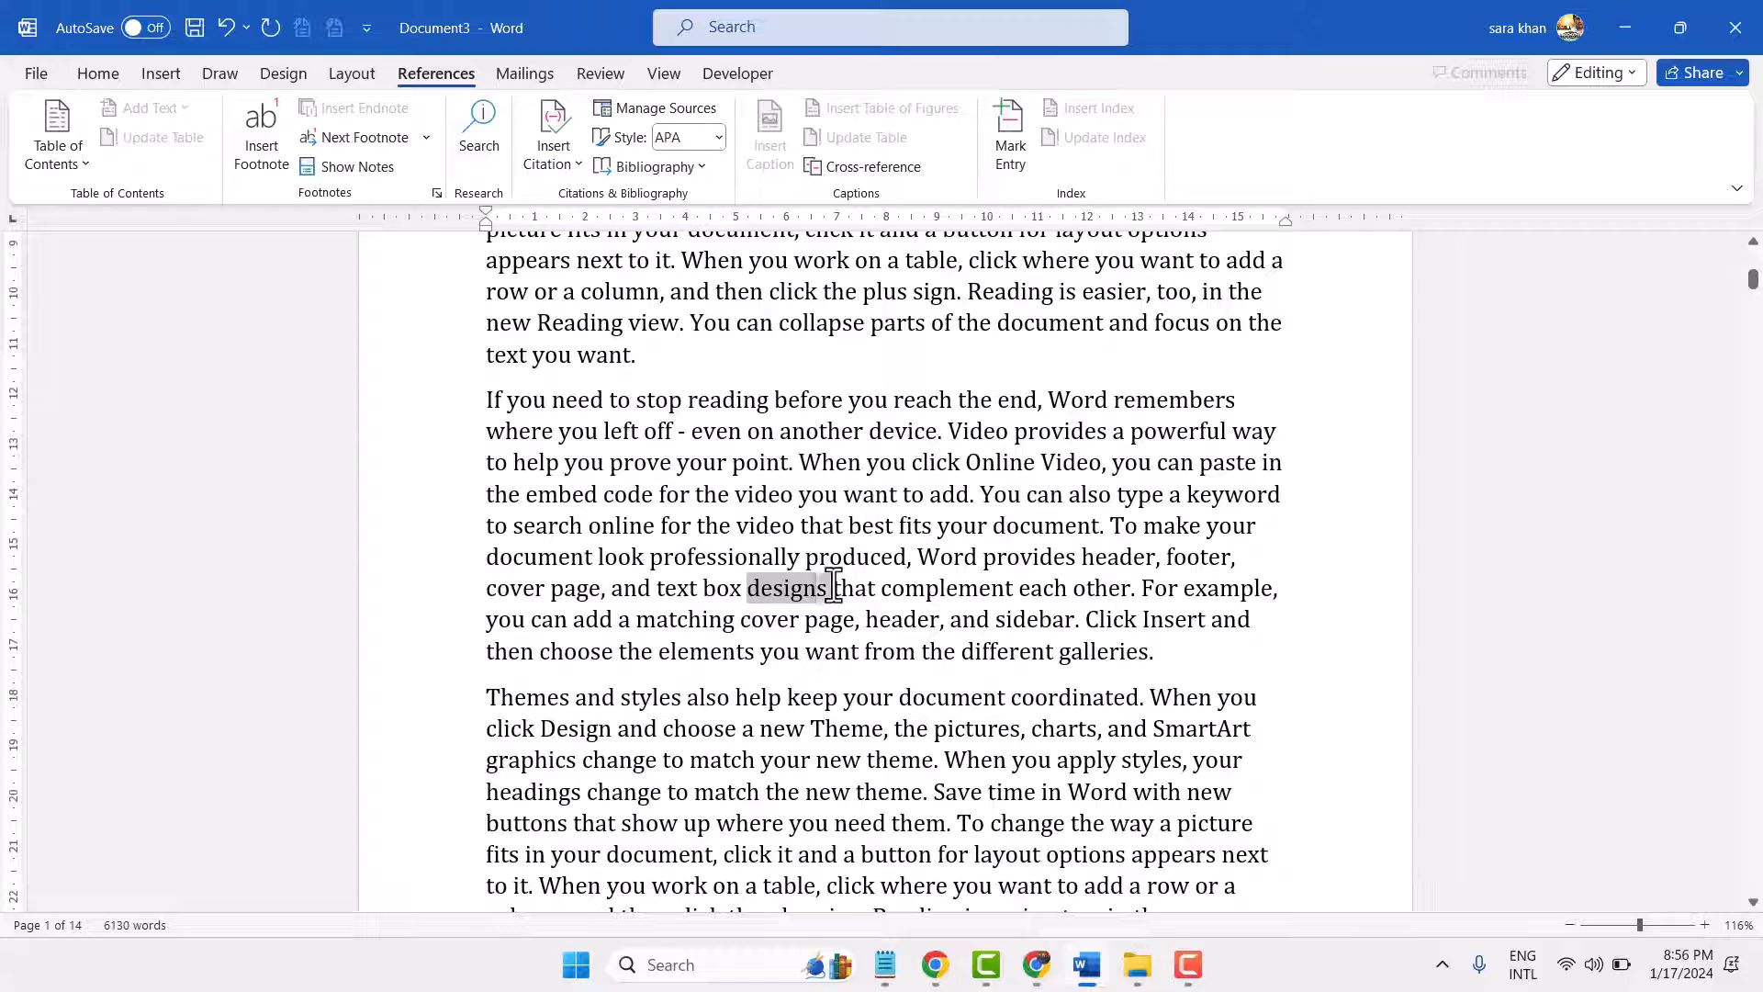
click(240, 119)
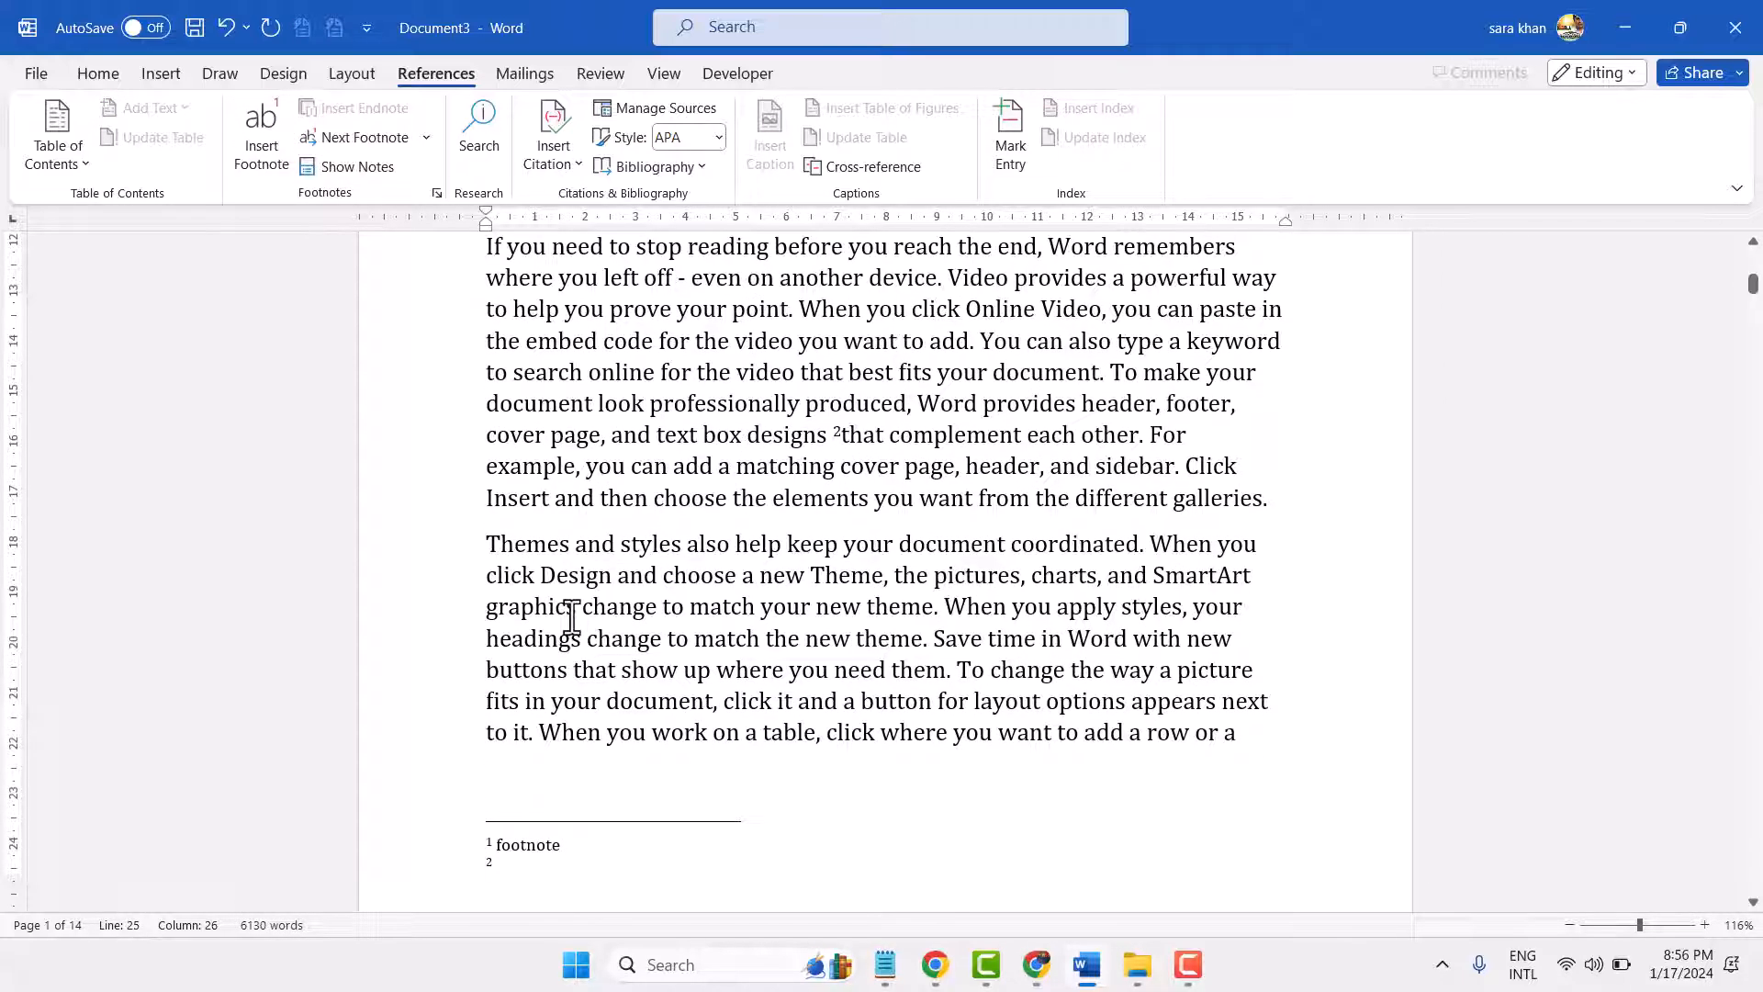
click(832, 434)
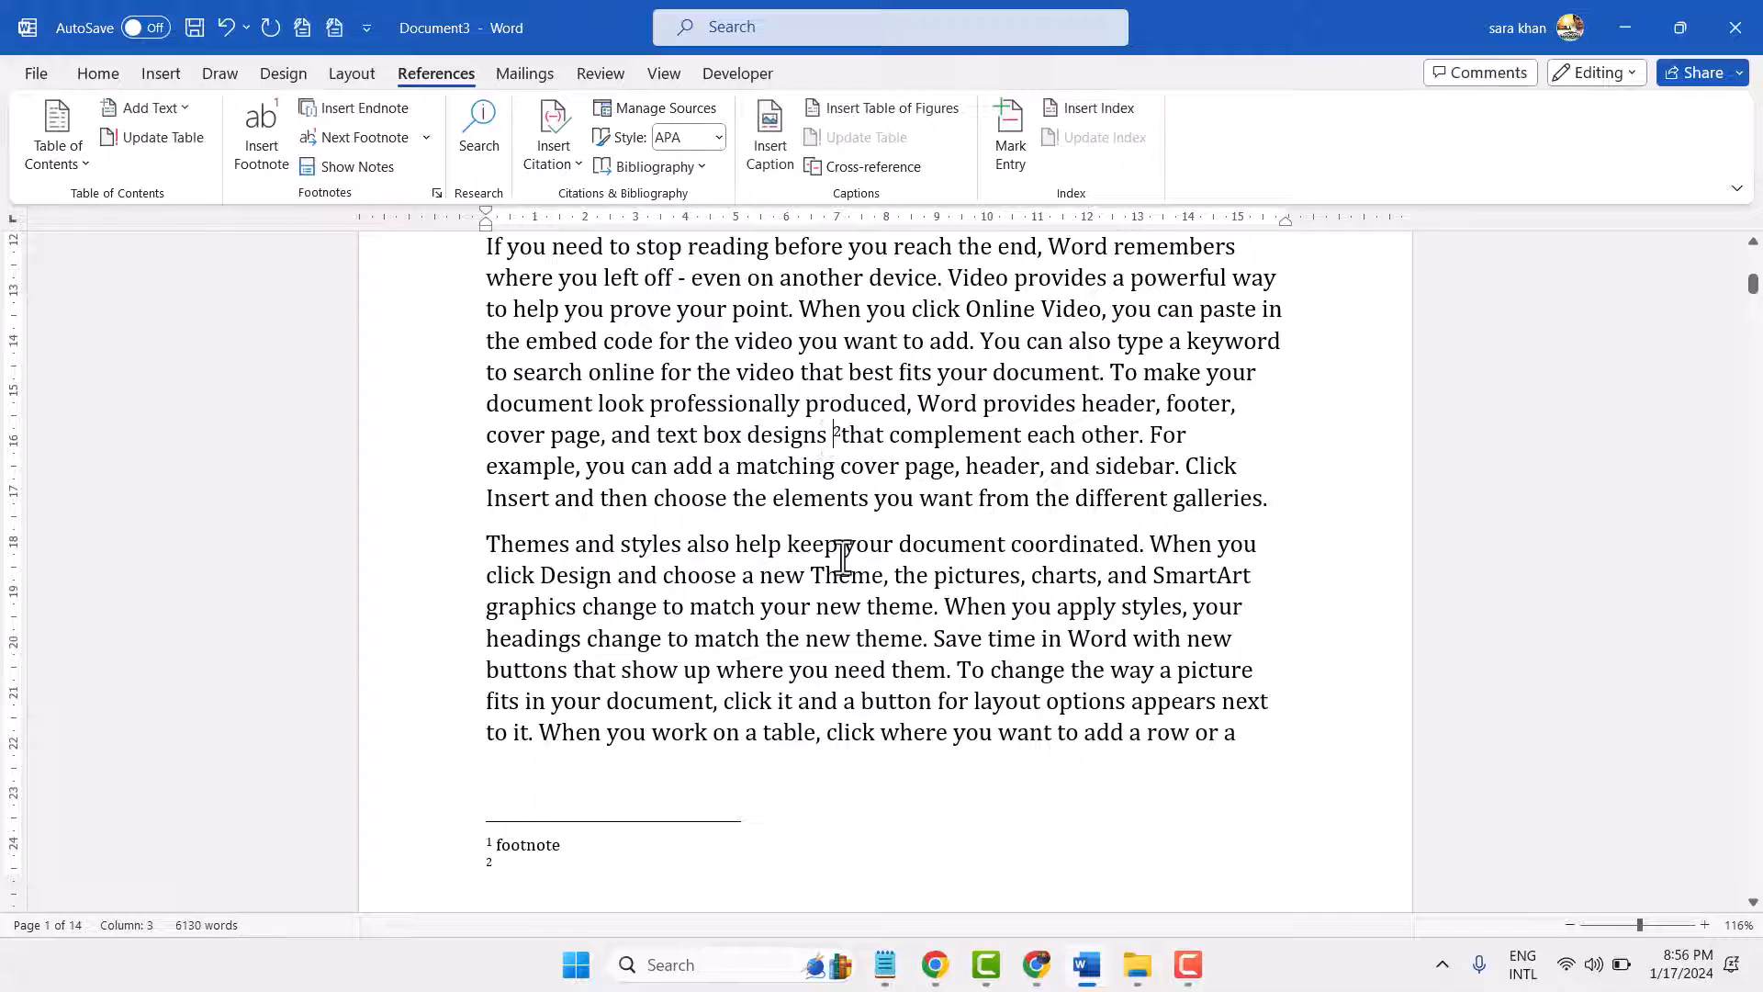
key(BackSpace)
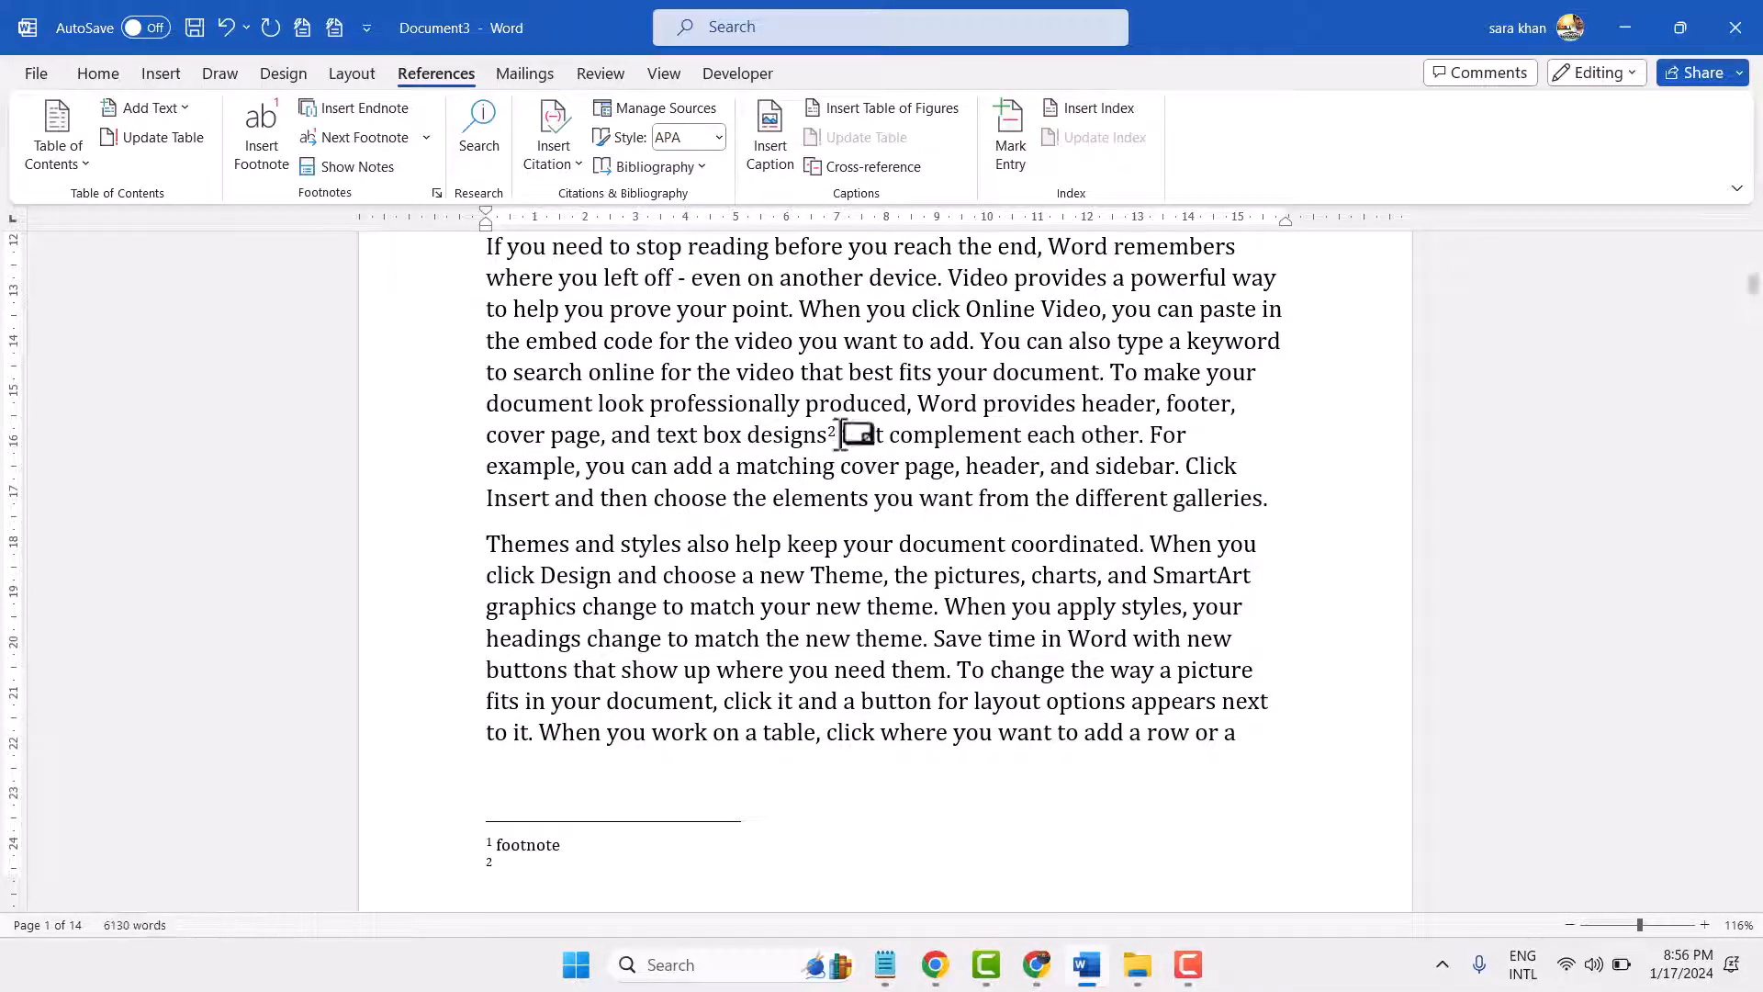
click(524, 859)
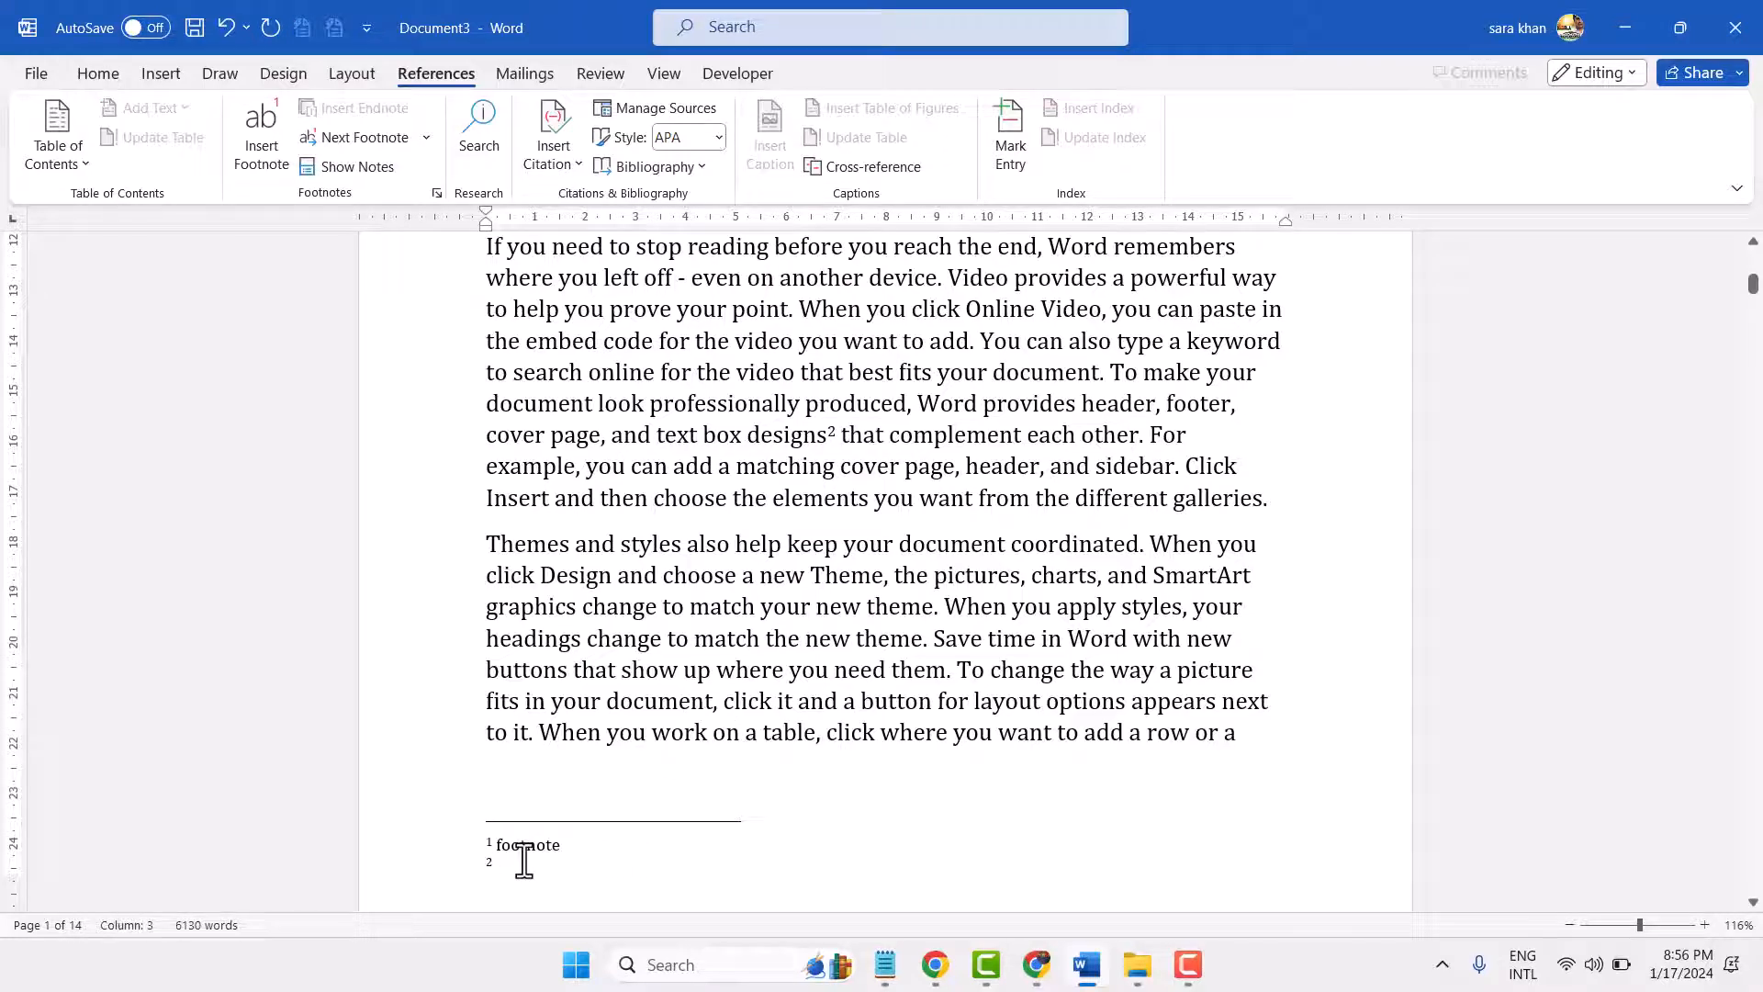
text(F note 2)
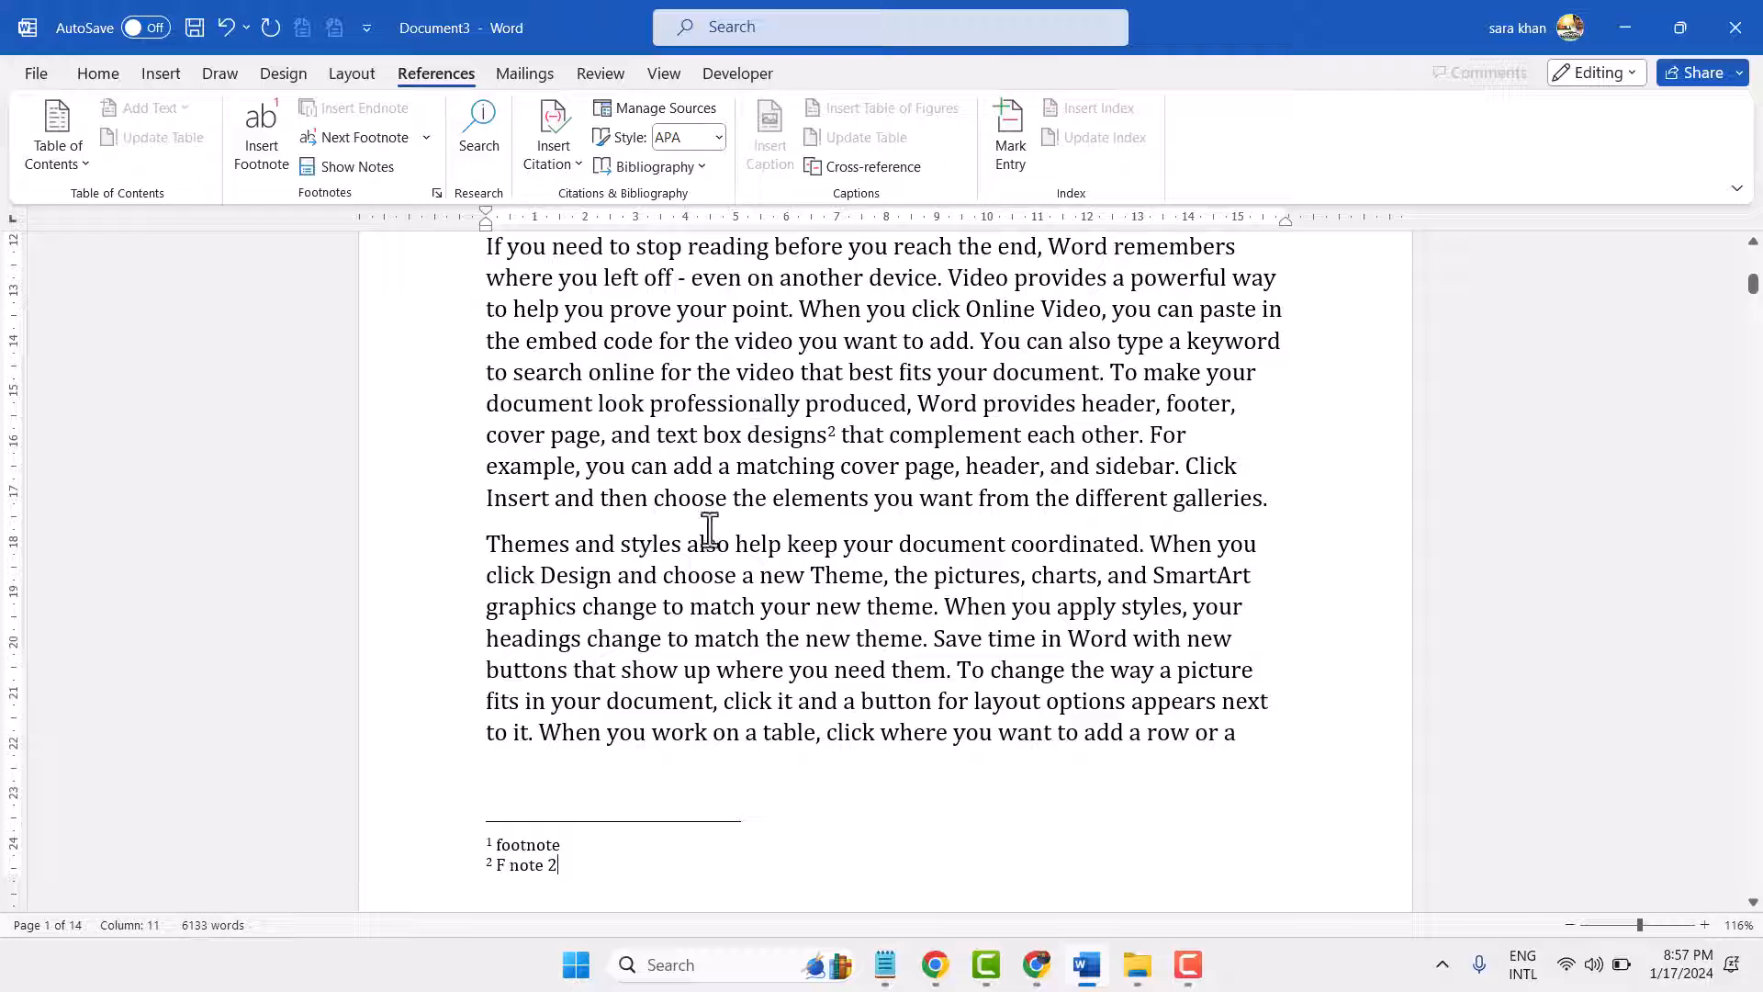
- Insert a footnote reading "F note 3" after the word "match" in "headings change to match" in the fourth paragraph
drag(690, 634, 734, 632)
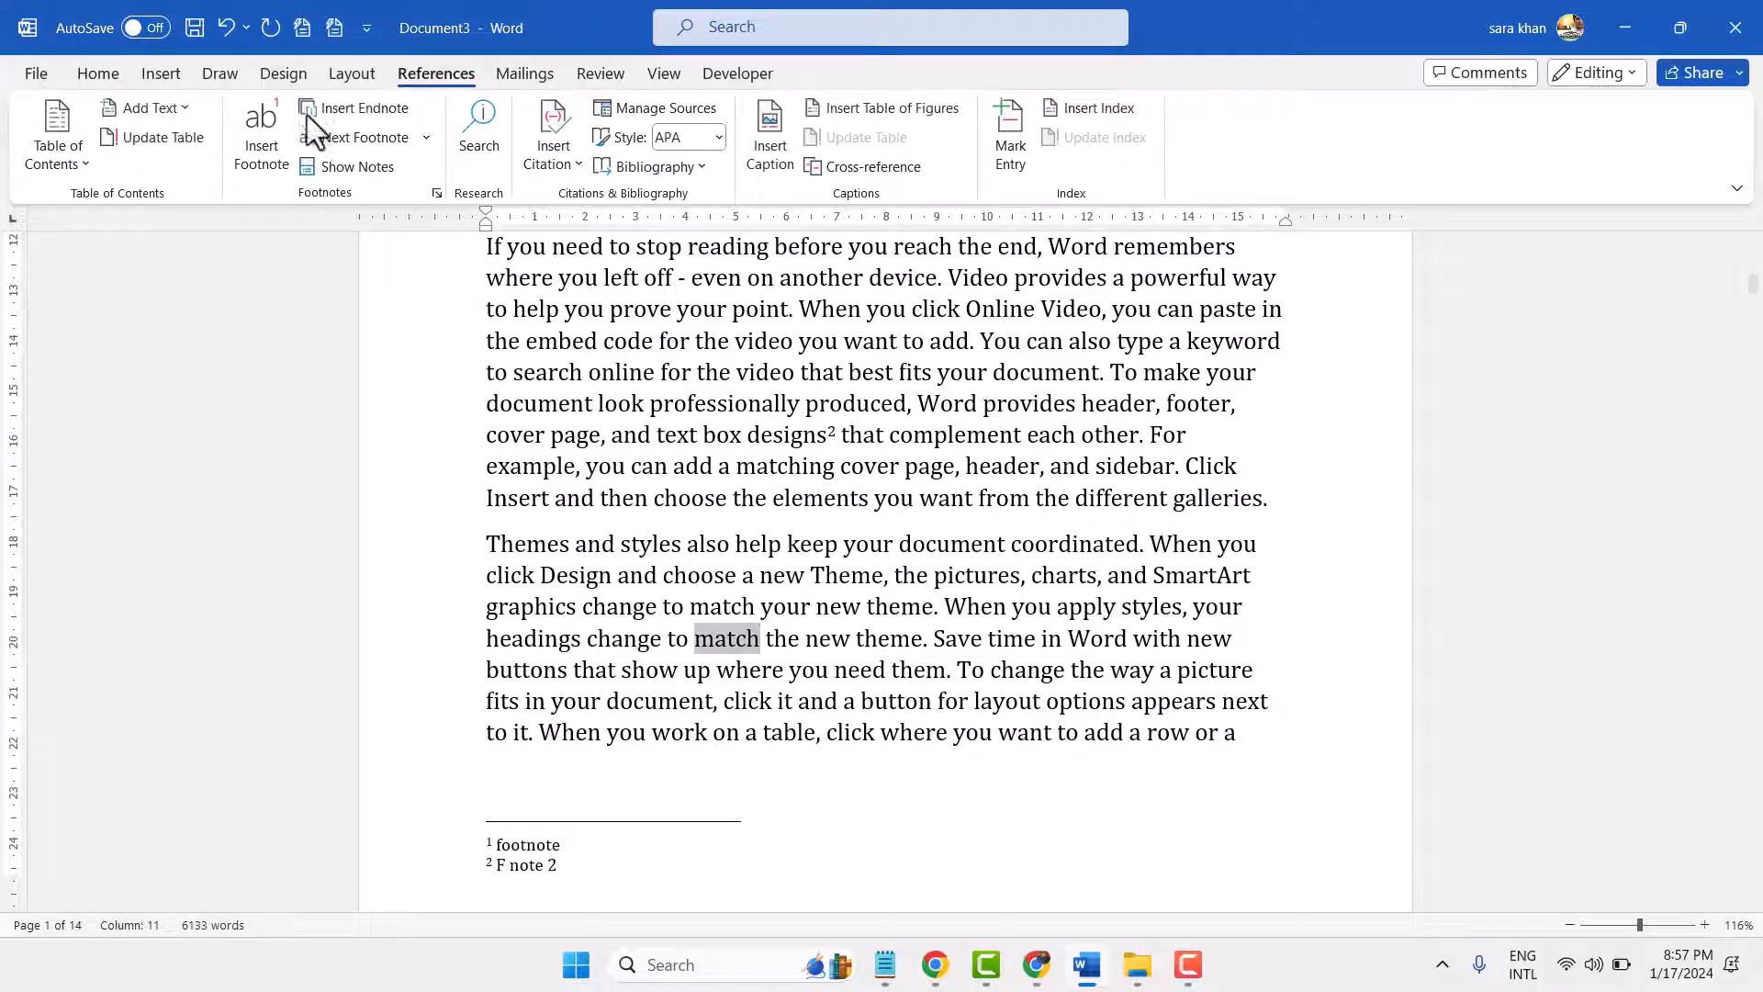
click(261, 138)
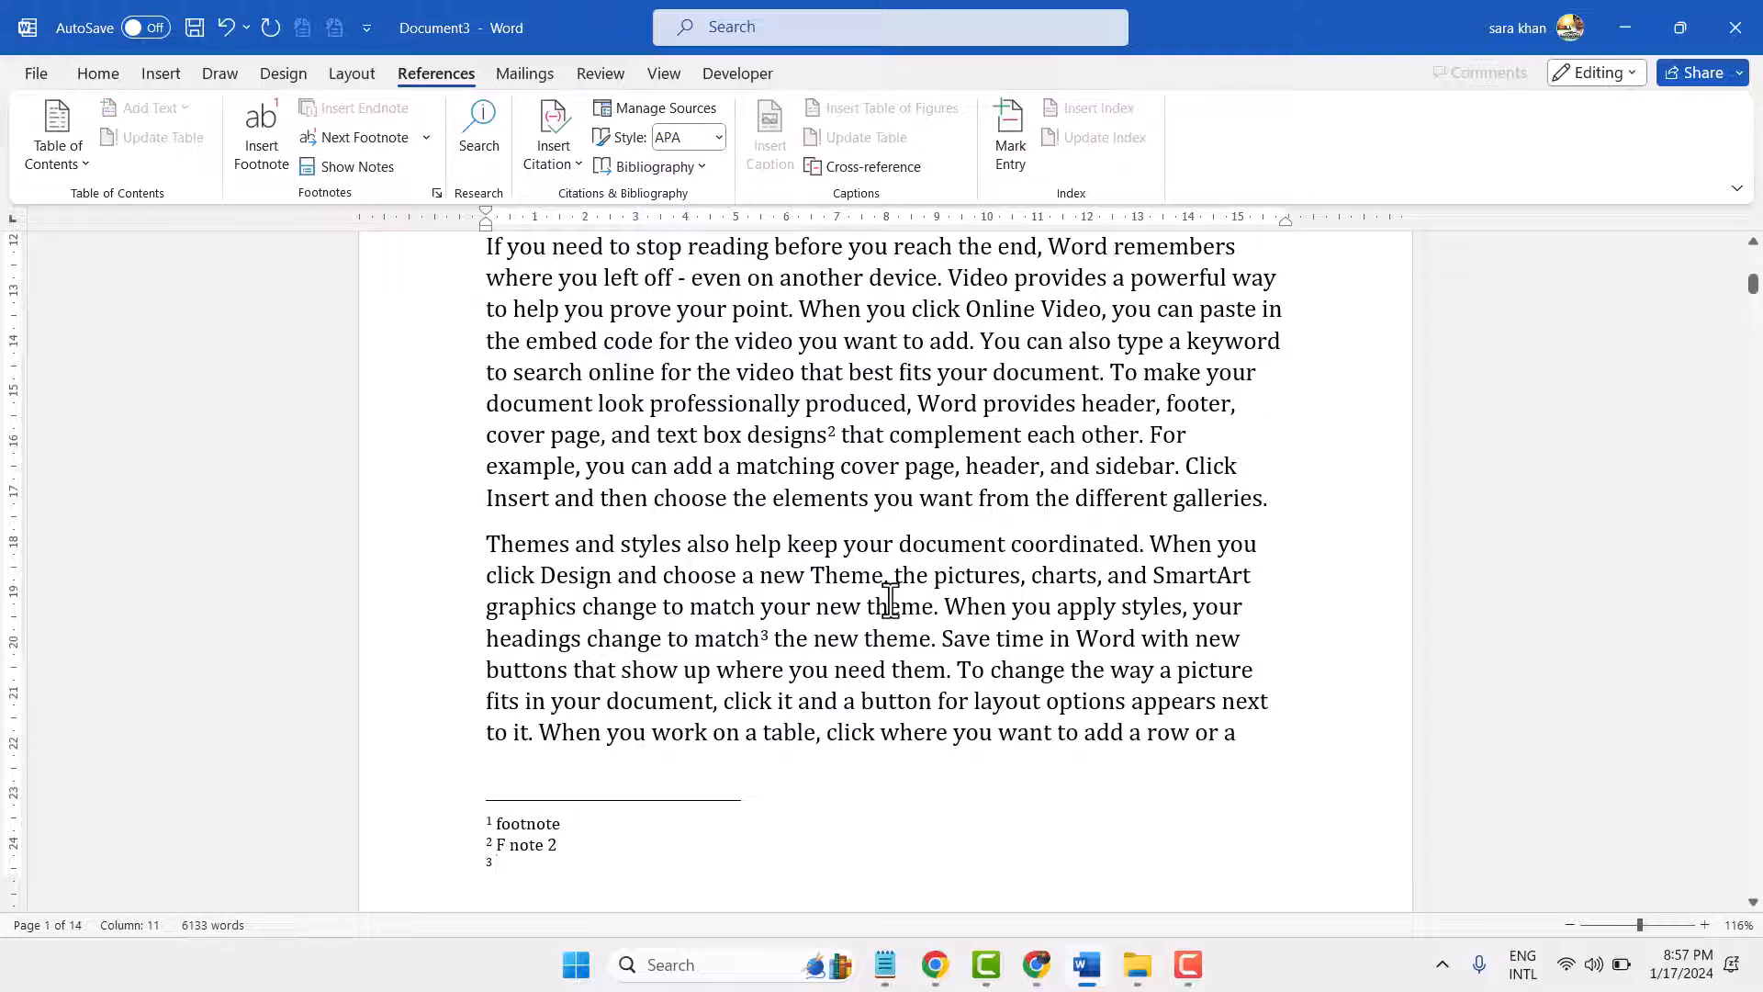
text(F note 2)
key(BackSpace)
text(3)
- Insert a footnote reading "F note" after the word "click" in "document, click it" in the second paragraph
scroll(897, 428, up, 3)
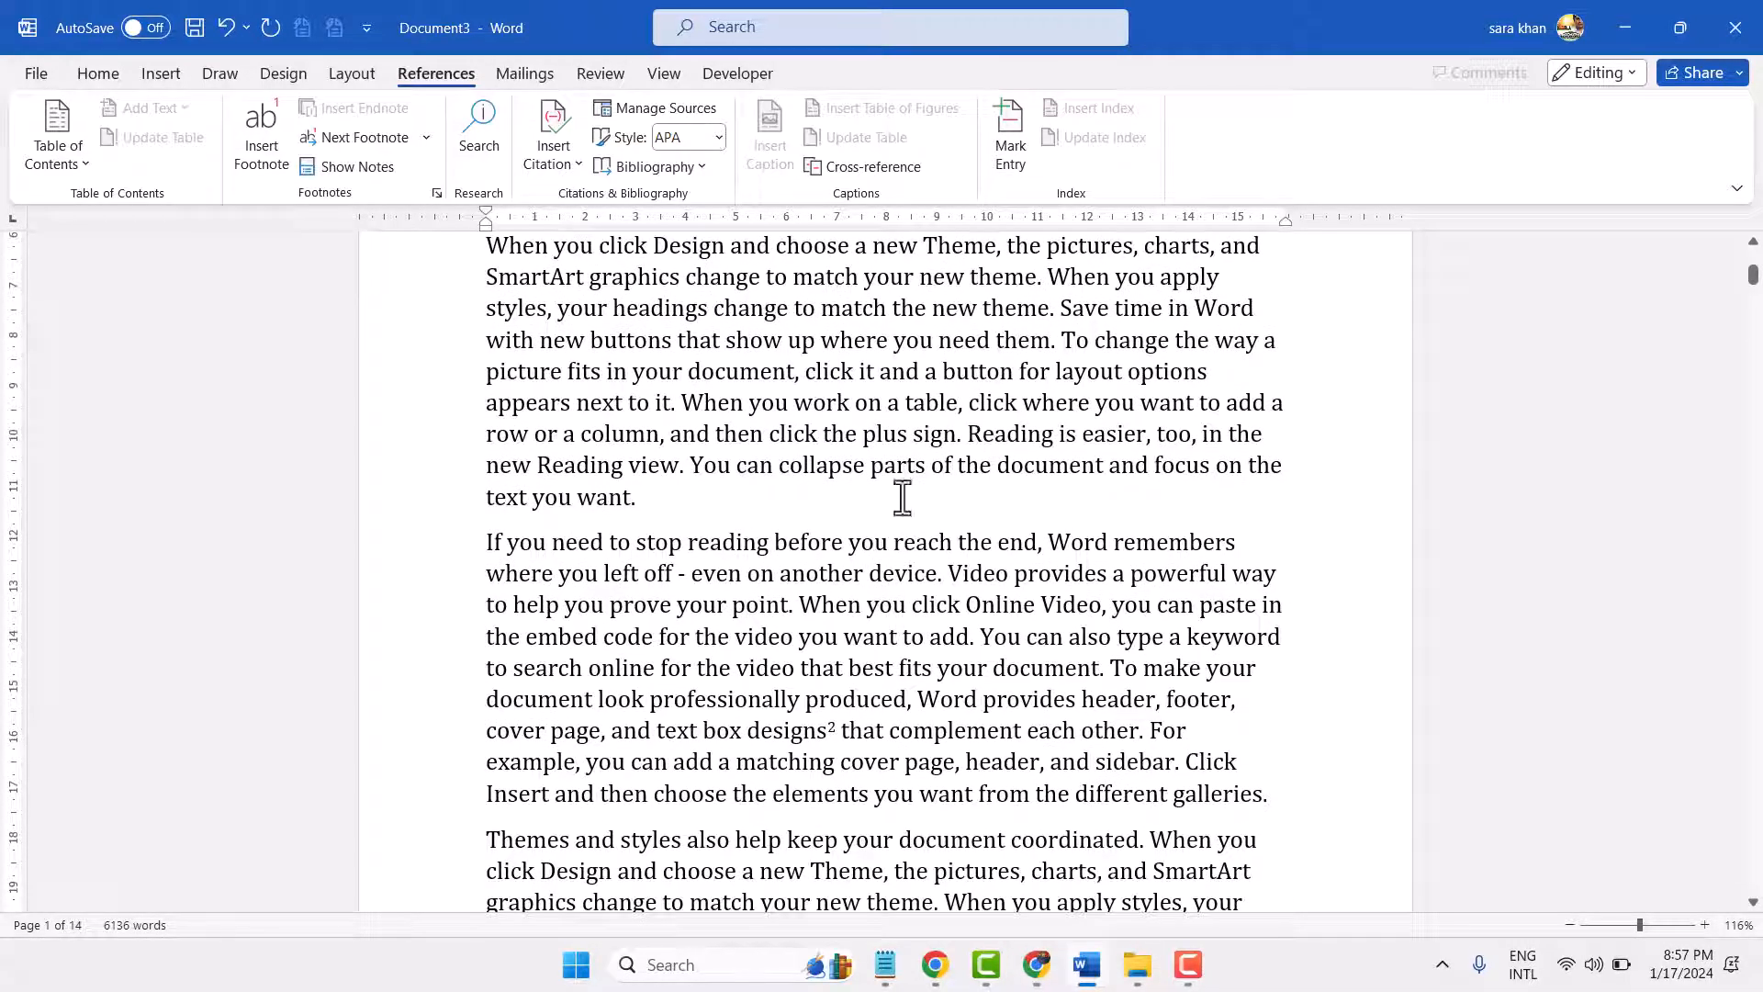
double_click(826, 371)
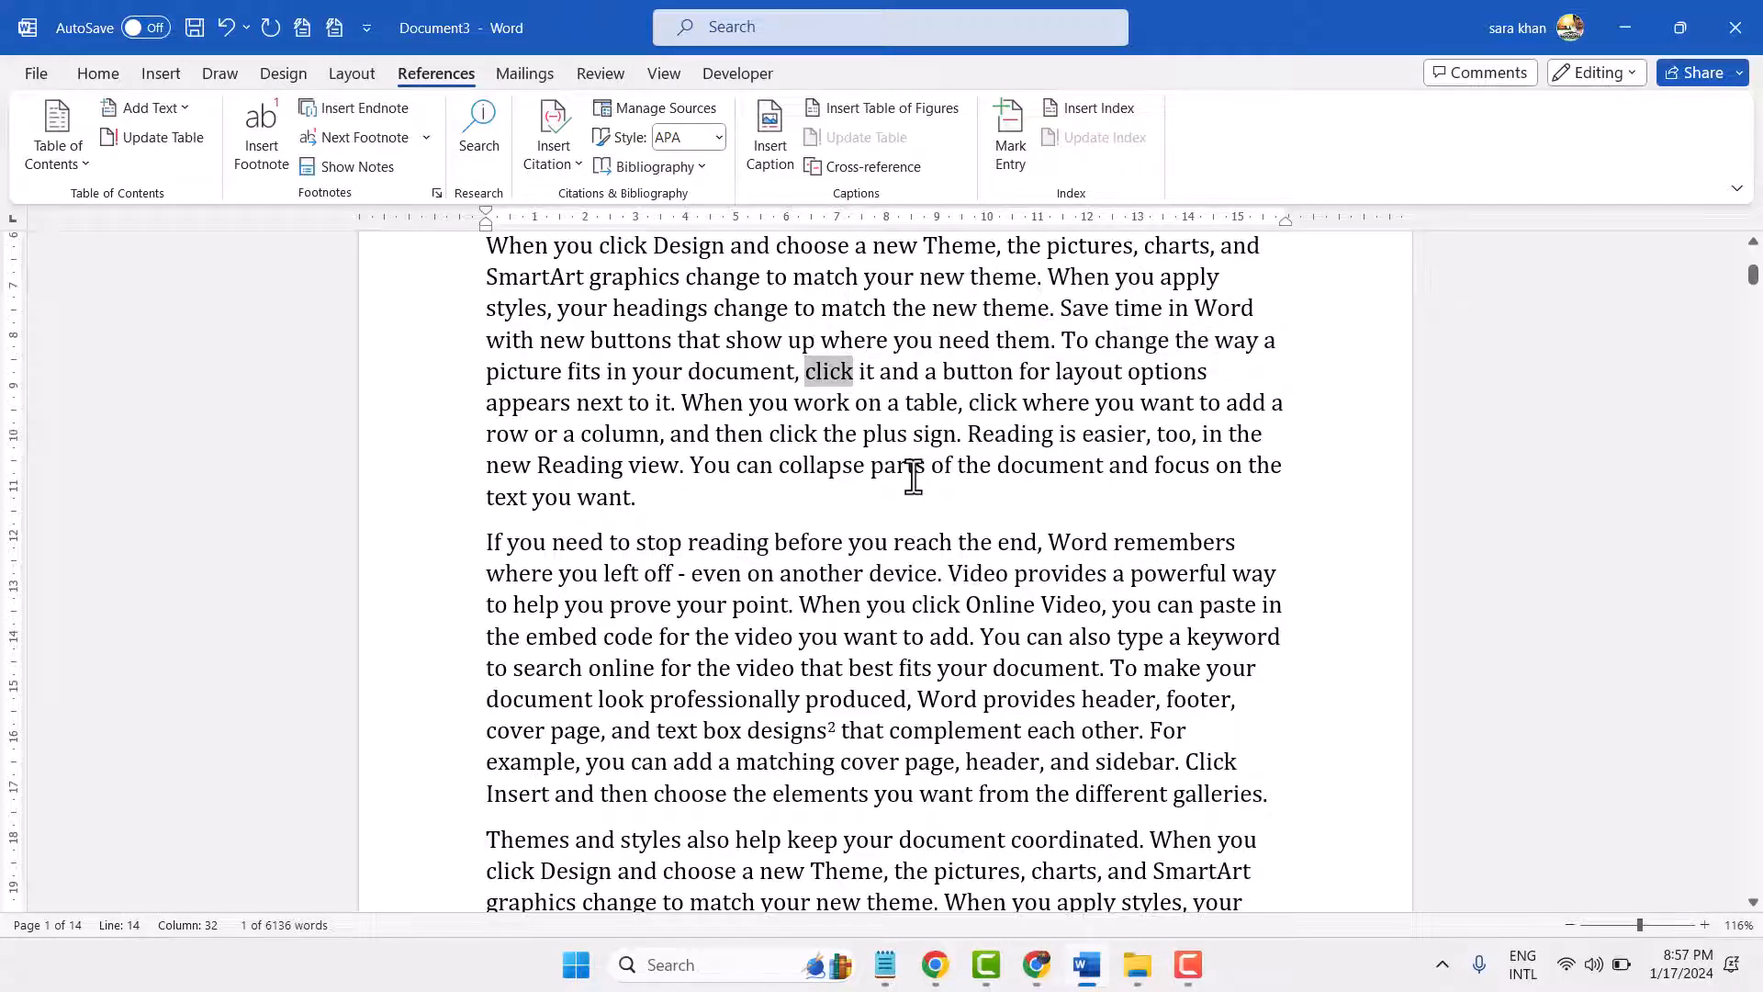
key(ctrl+alt+f)
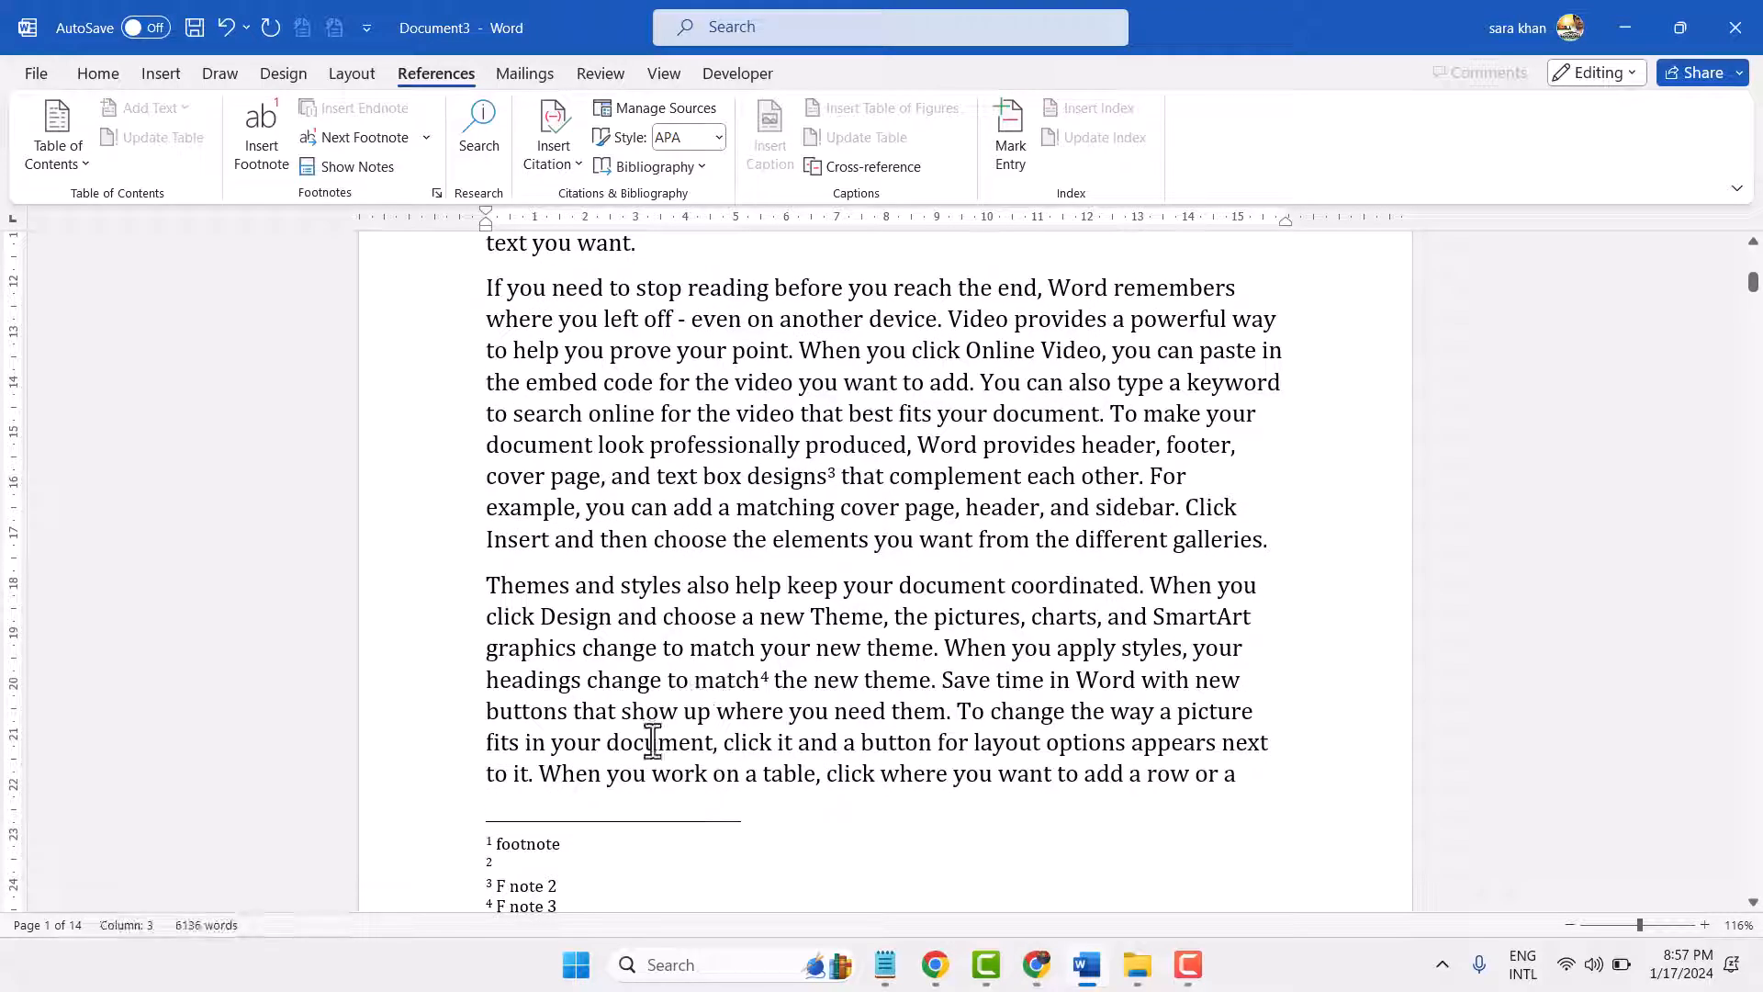
scroll(643, 735, down, 2)
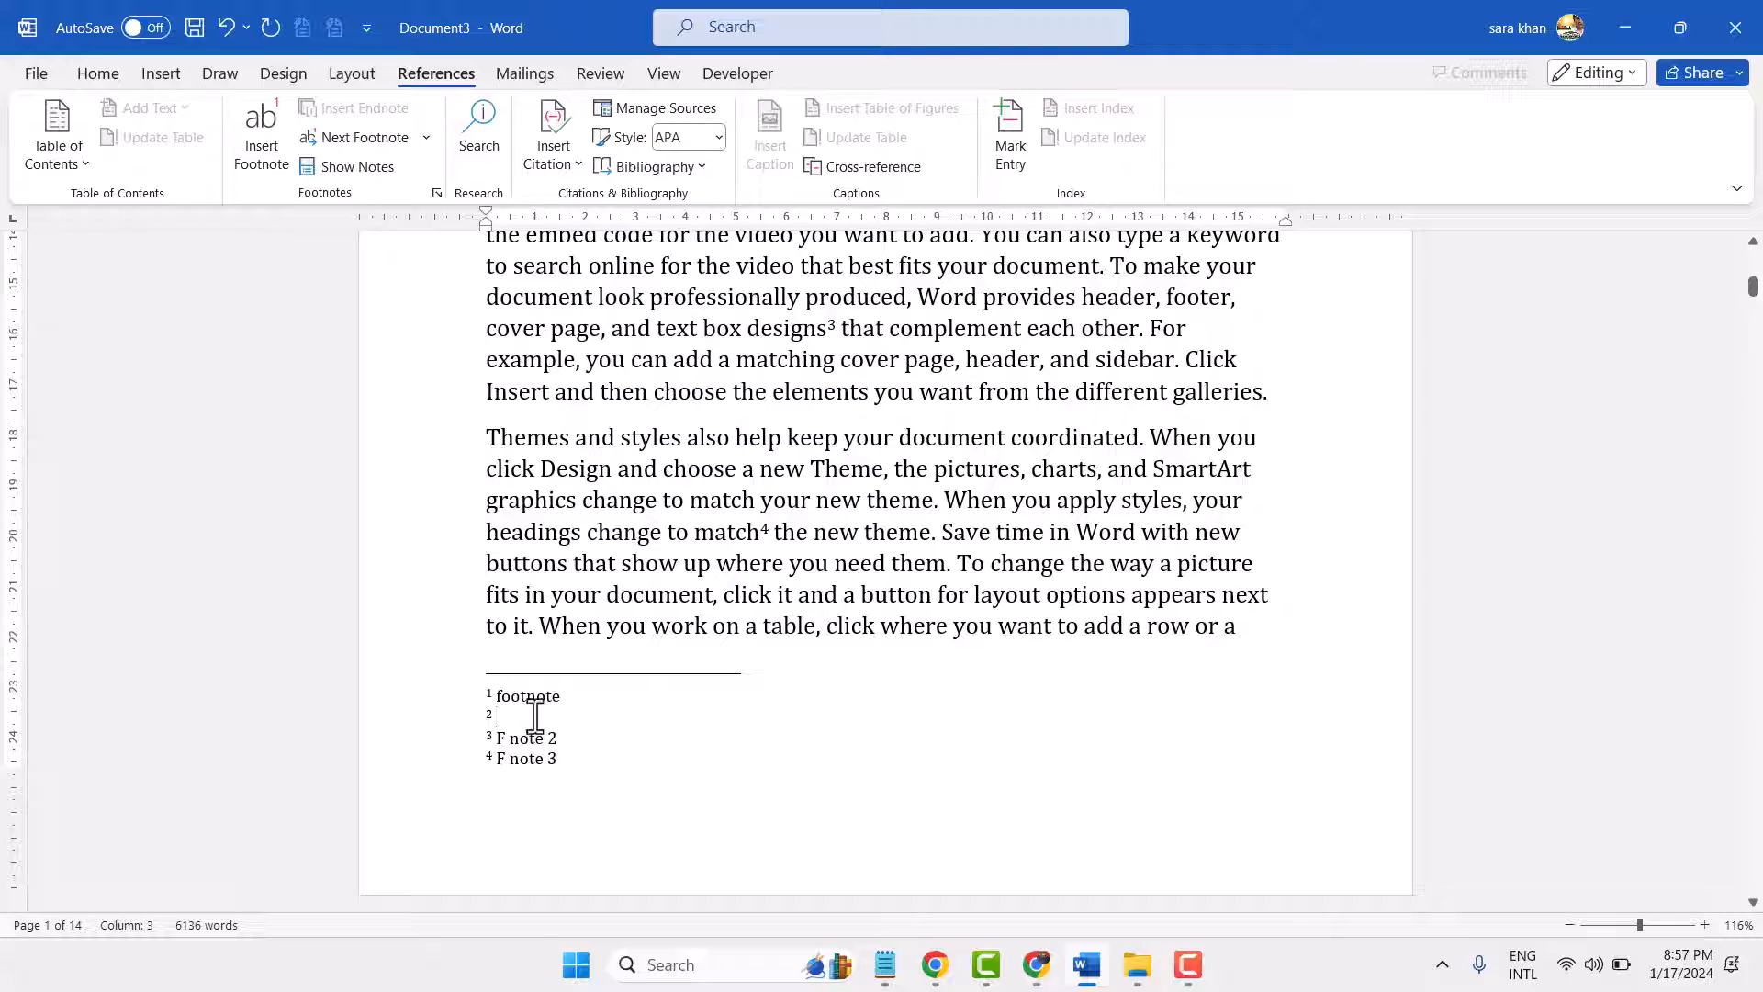
text(F note)
- Insert footnotes without text after "theme" in the fourth paragraph and after "keyword" in the first paragraph
scroll(735, 330, up, 4)
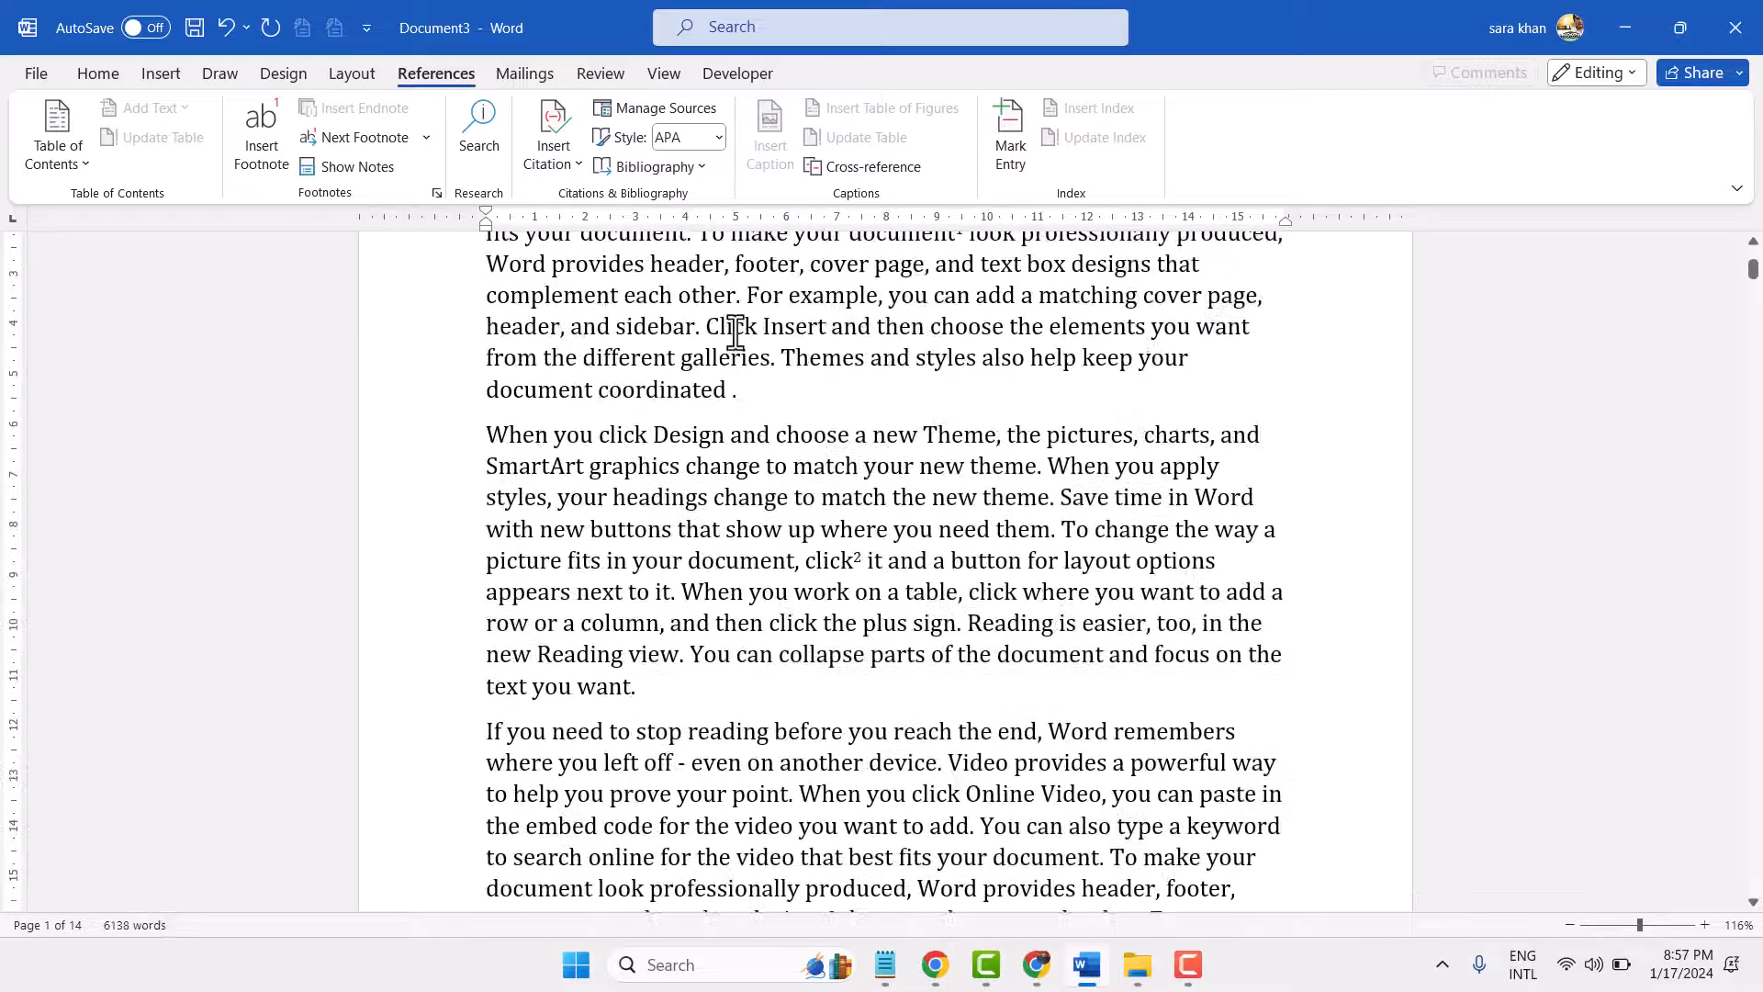
scroll(734, 333, down, 3)
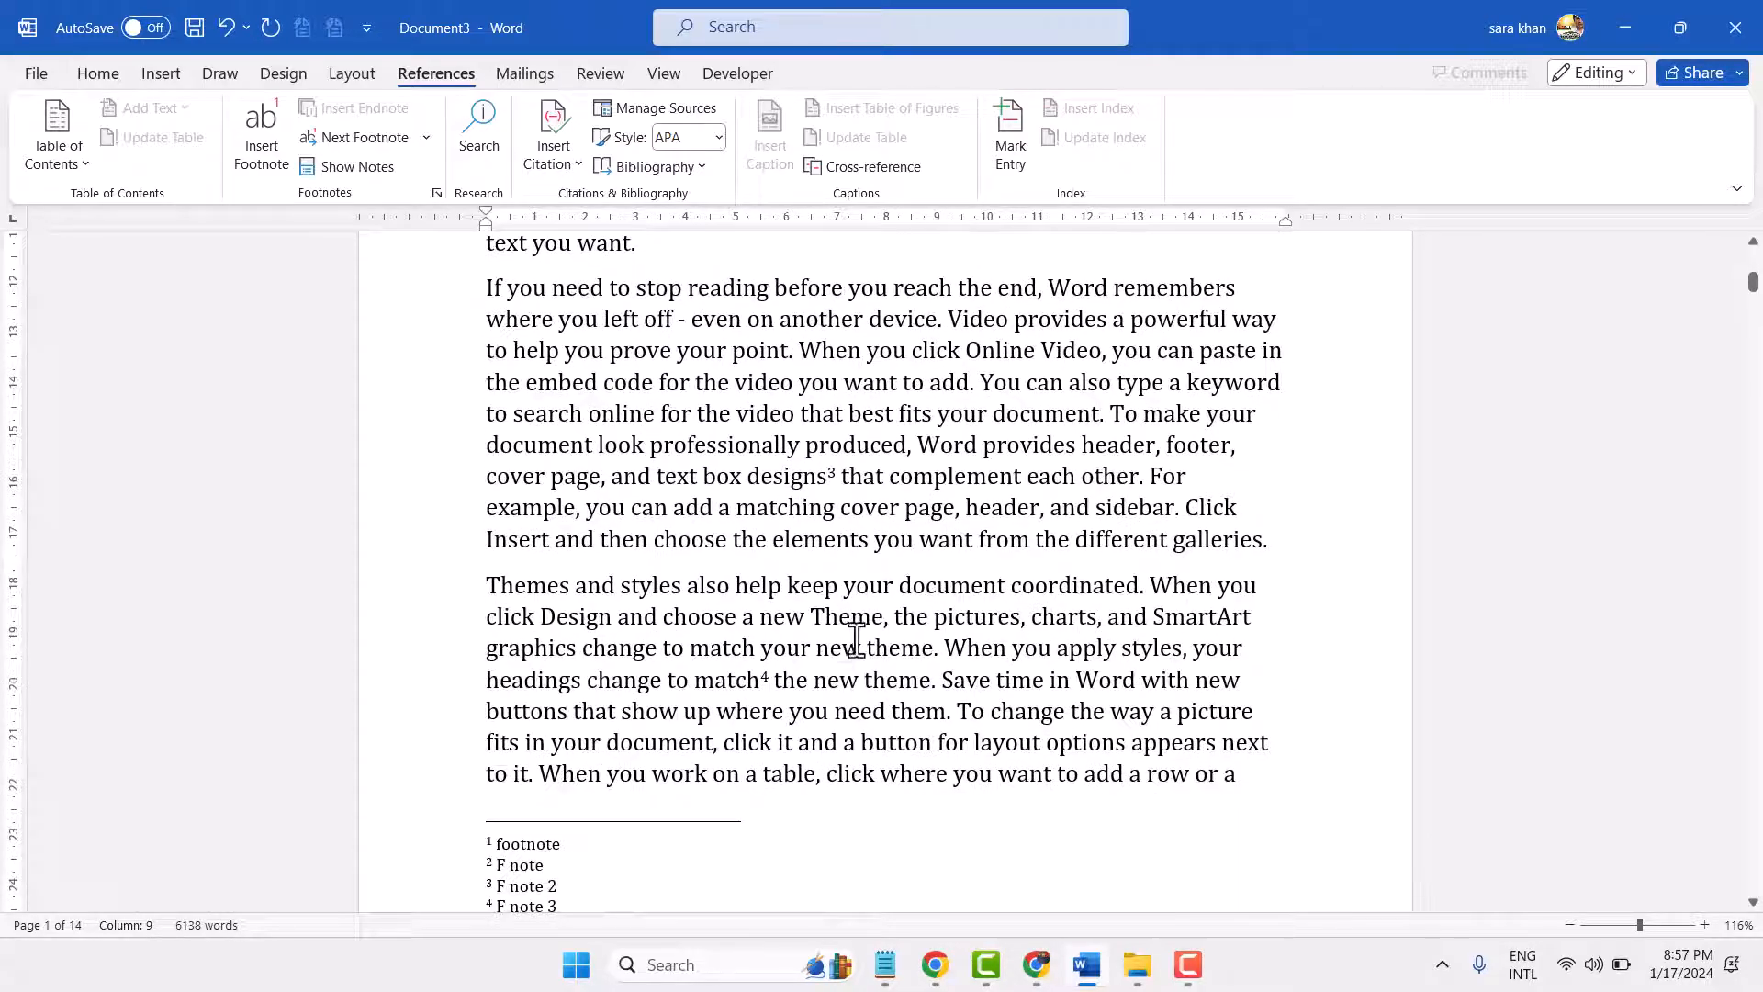
drag(866, 646, 935, 647)
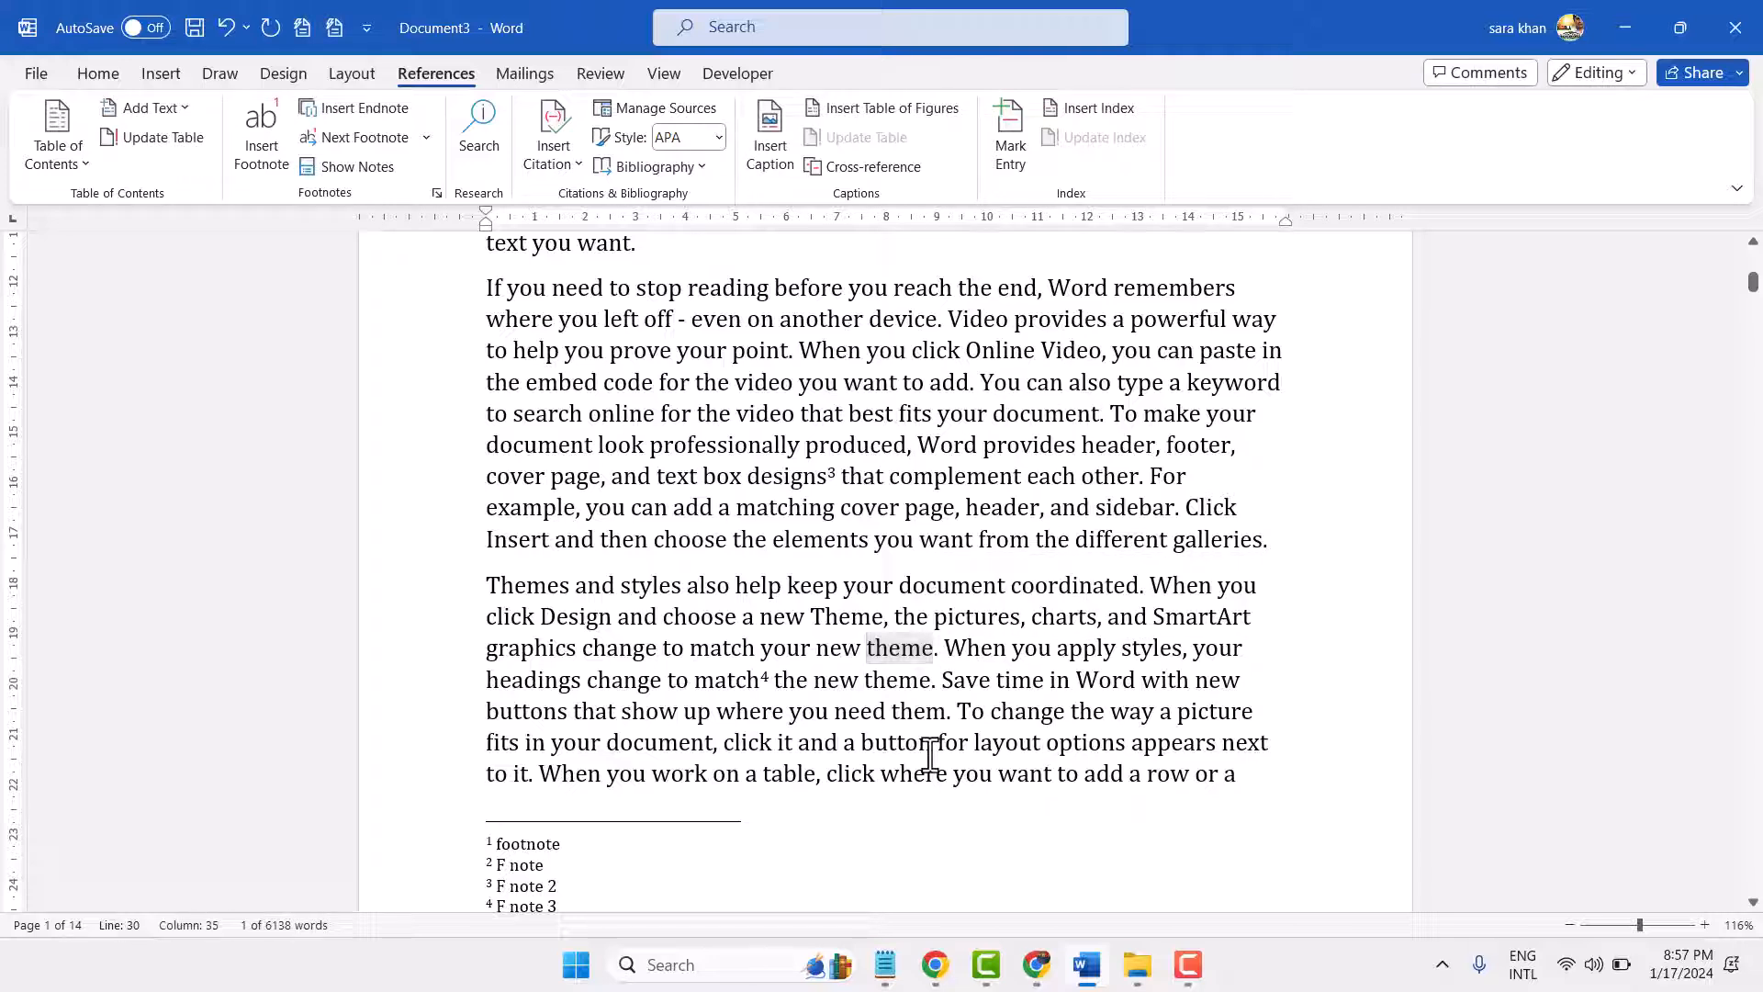
key(ctrl+alt+f)
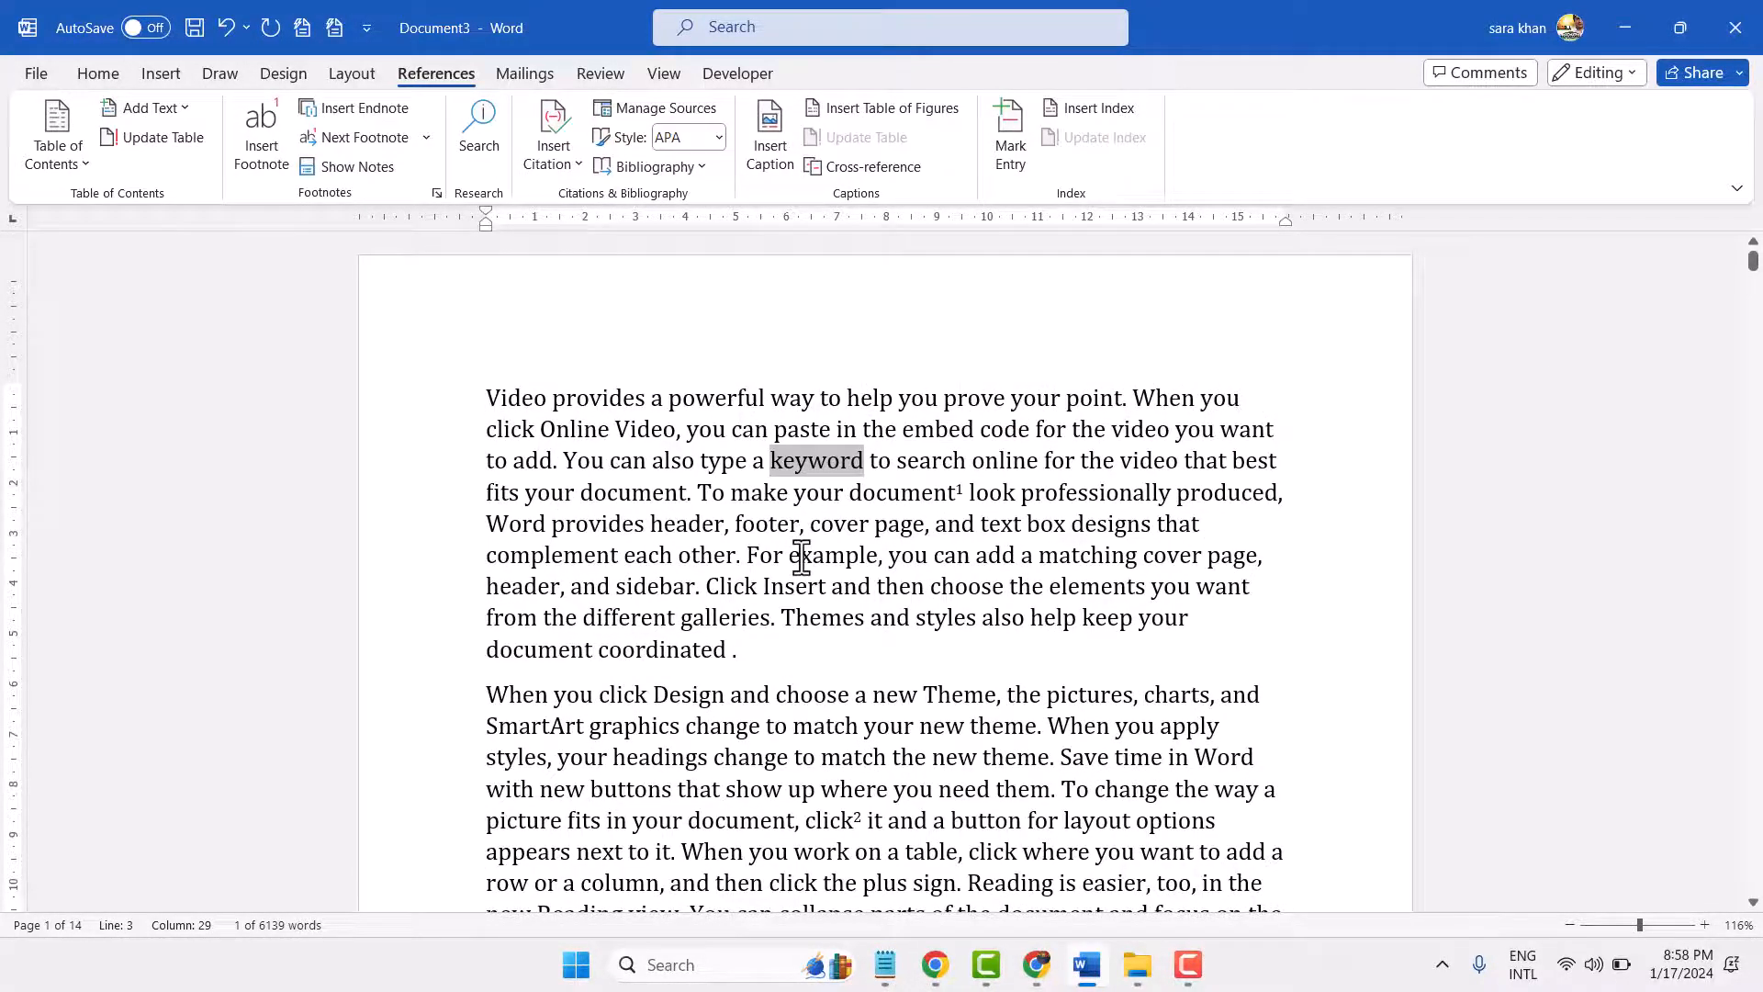
key(ctrl+alt+f)
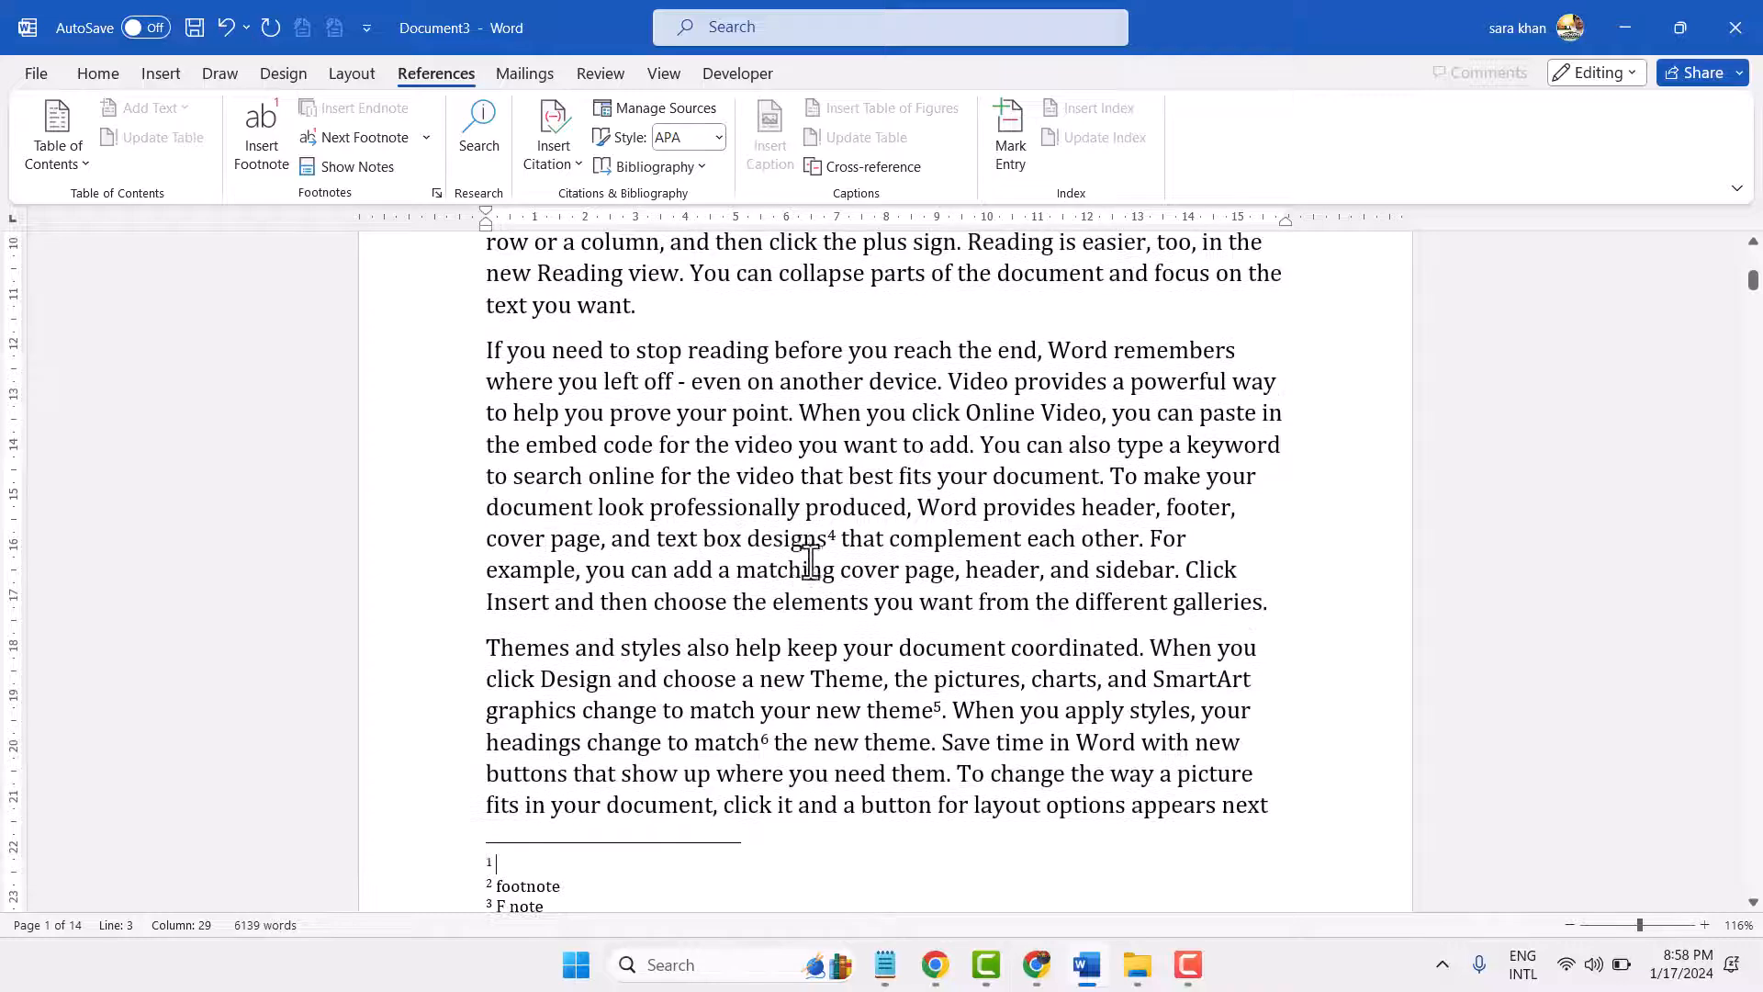
- Insert a footnote cross-reference to footnote 1 as Footnote number (formatted) in the empty text of footnote 1
scroll(809, 562, up, 10)
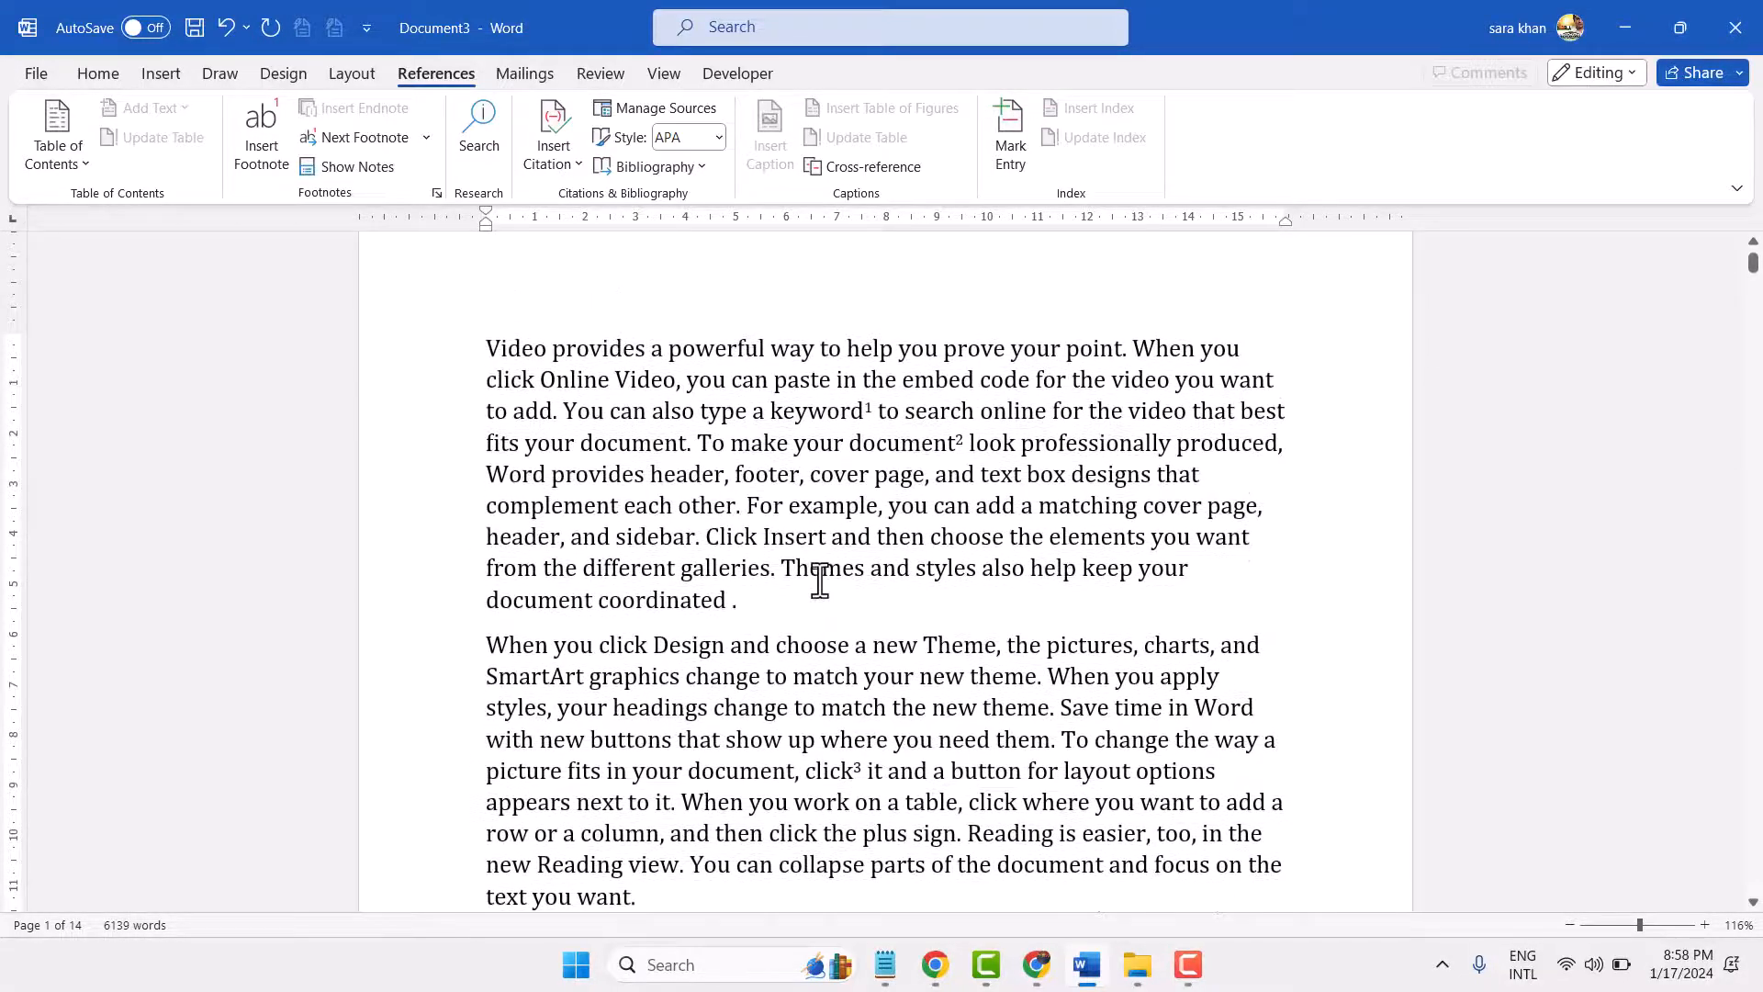
scroll(819, 579, down, 10)
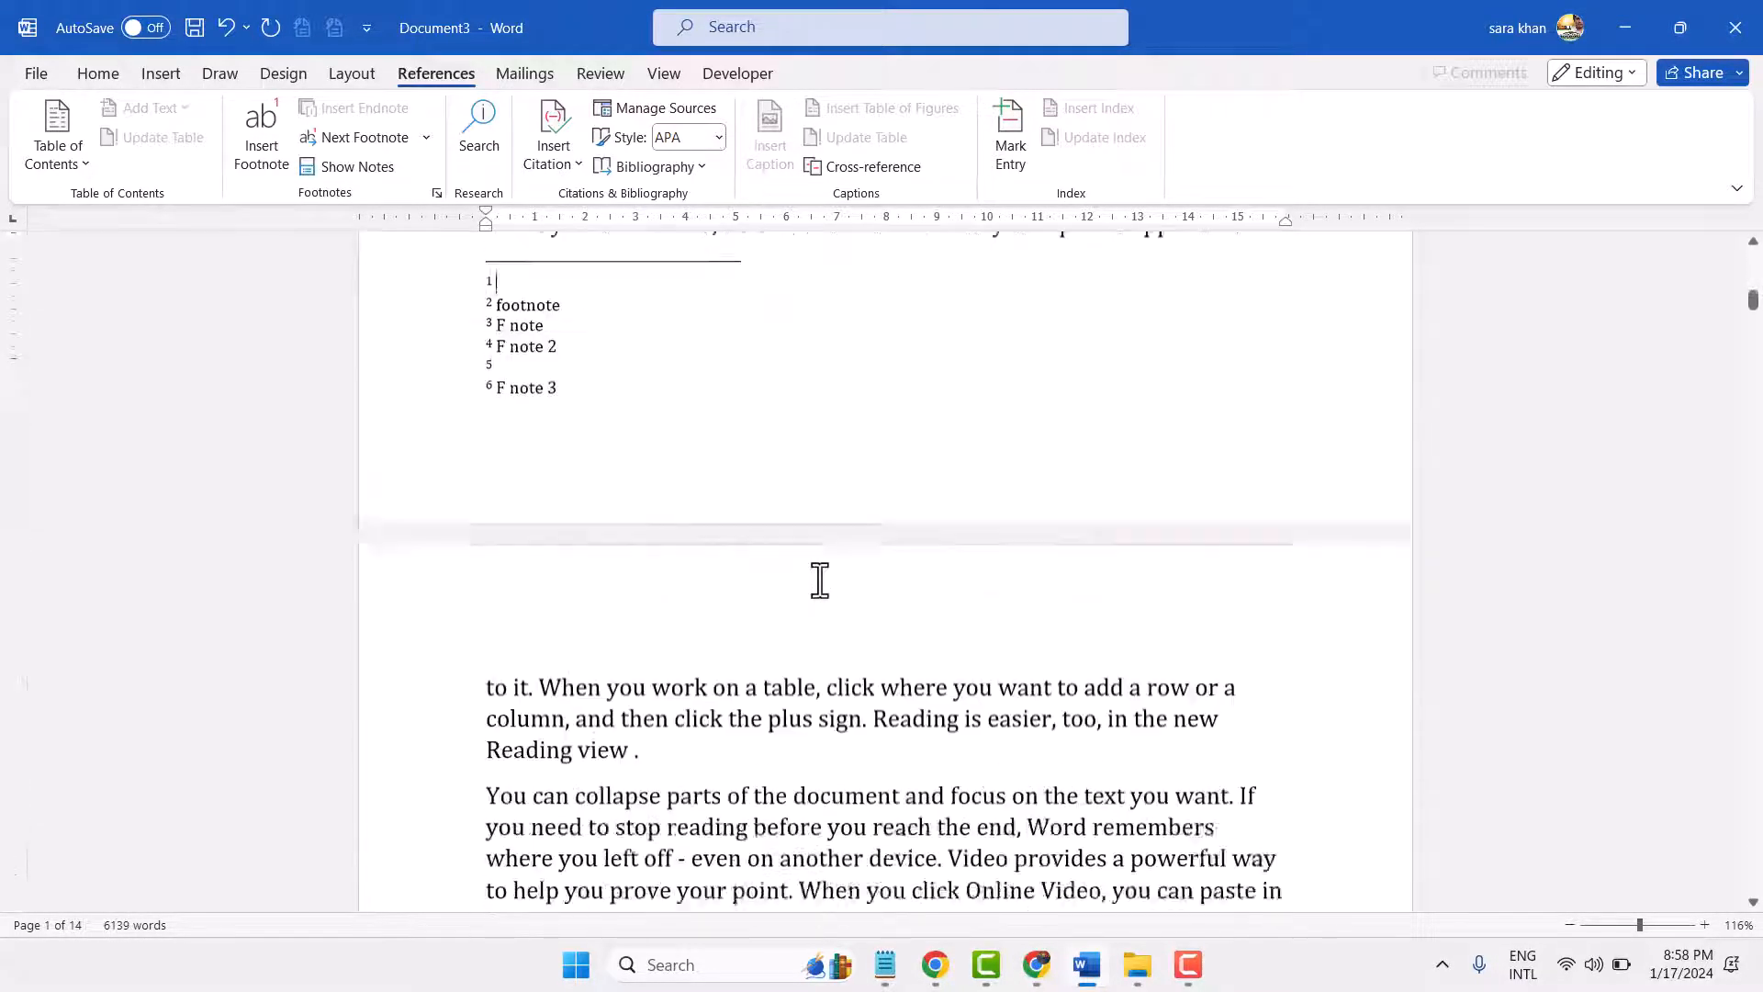
scroll(819, 578, up, 3)
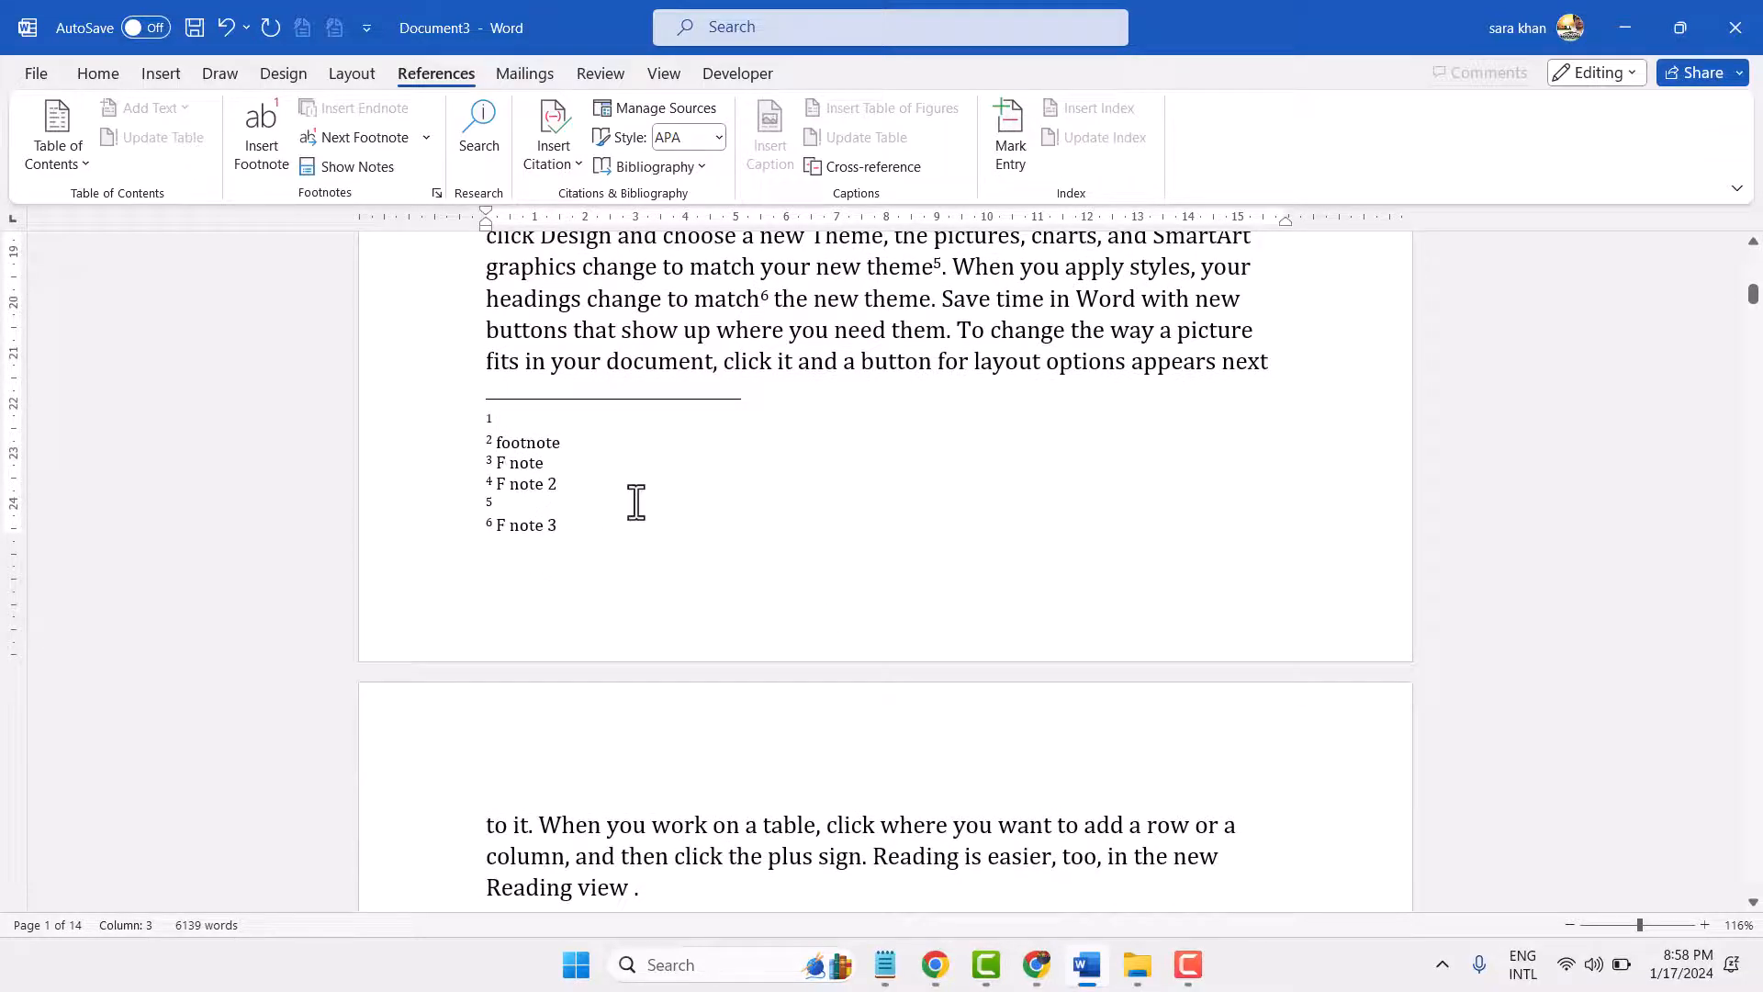
click(636, 502)
scroll(636, 502, up, 8)
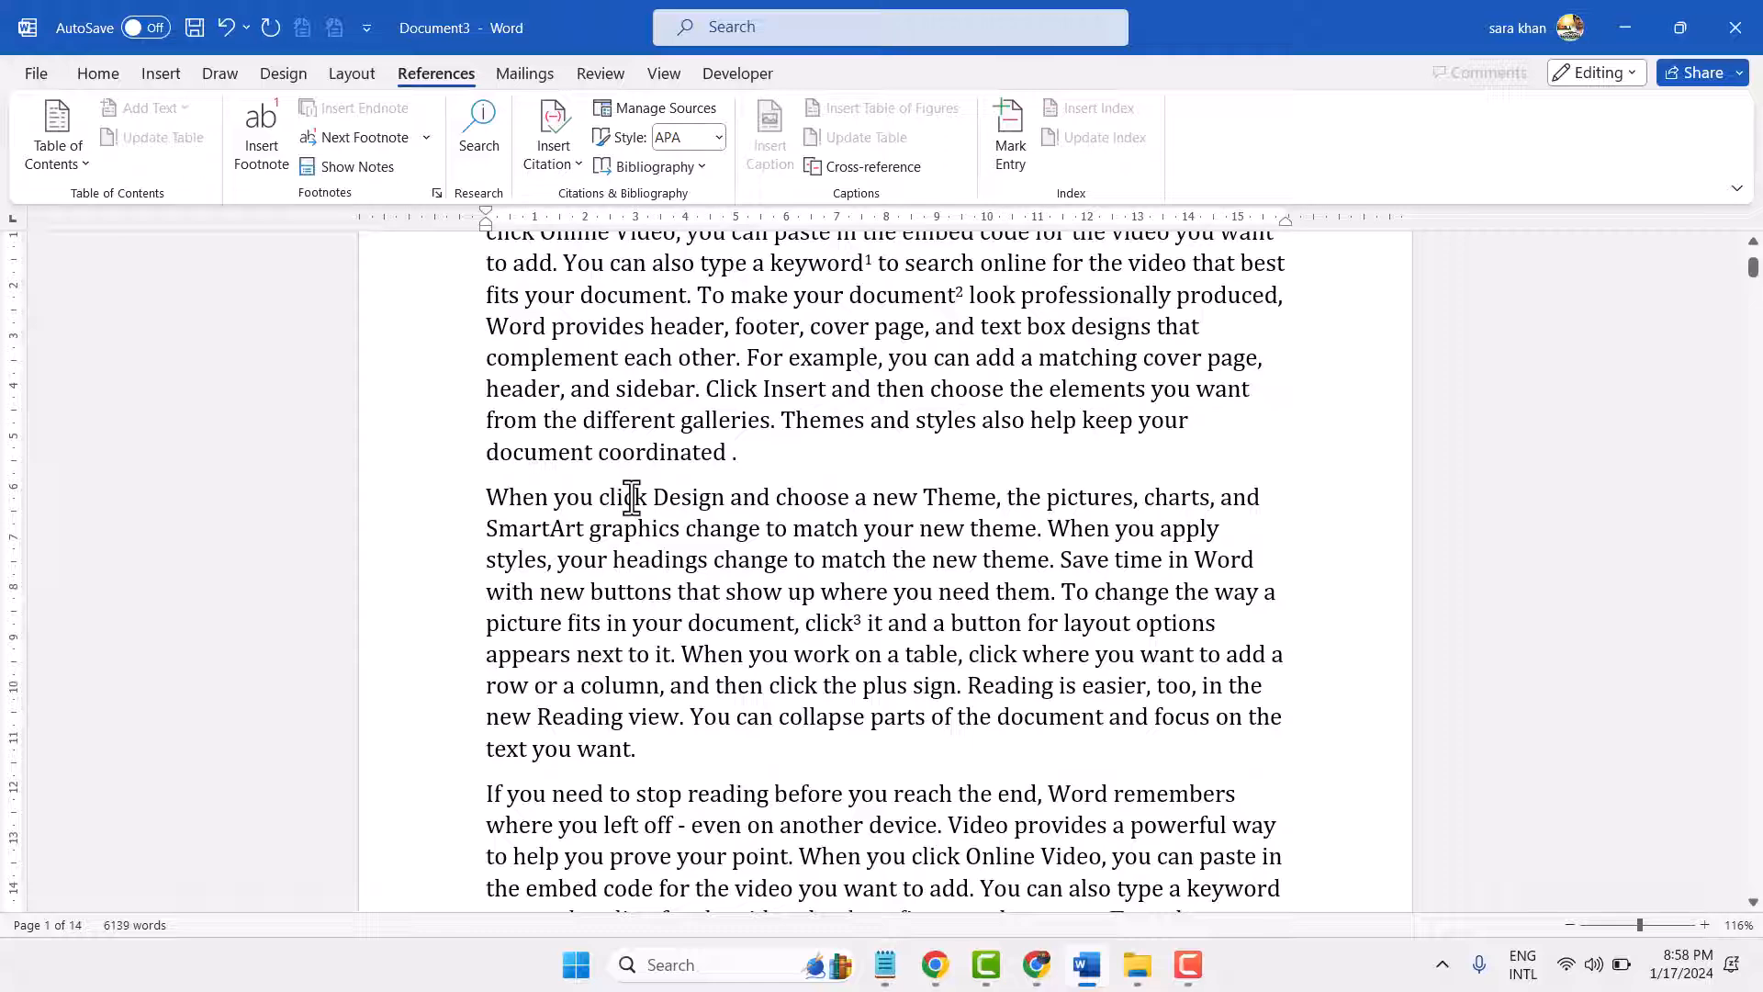
click(883, 169)
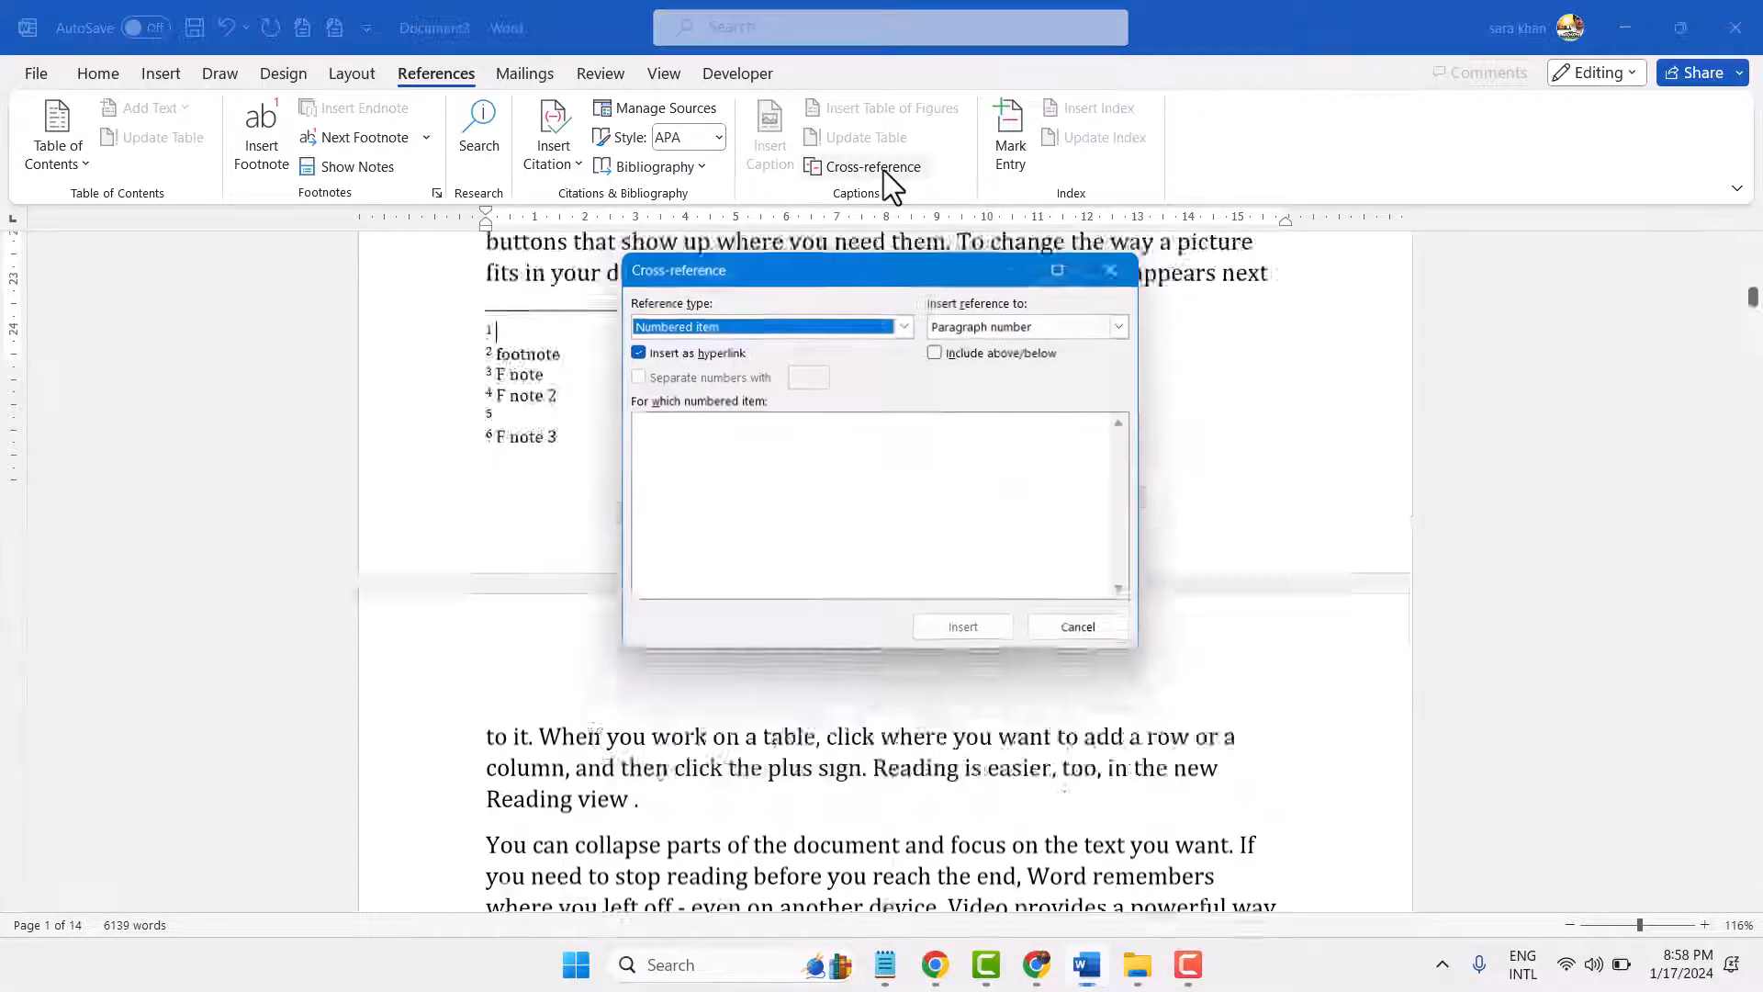
click(906, 325)
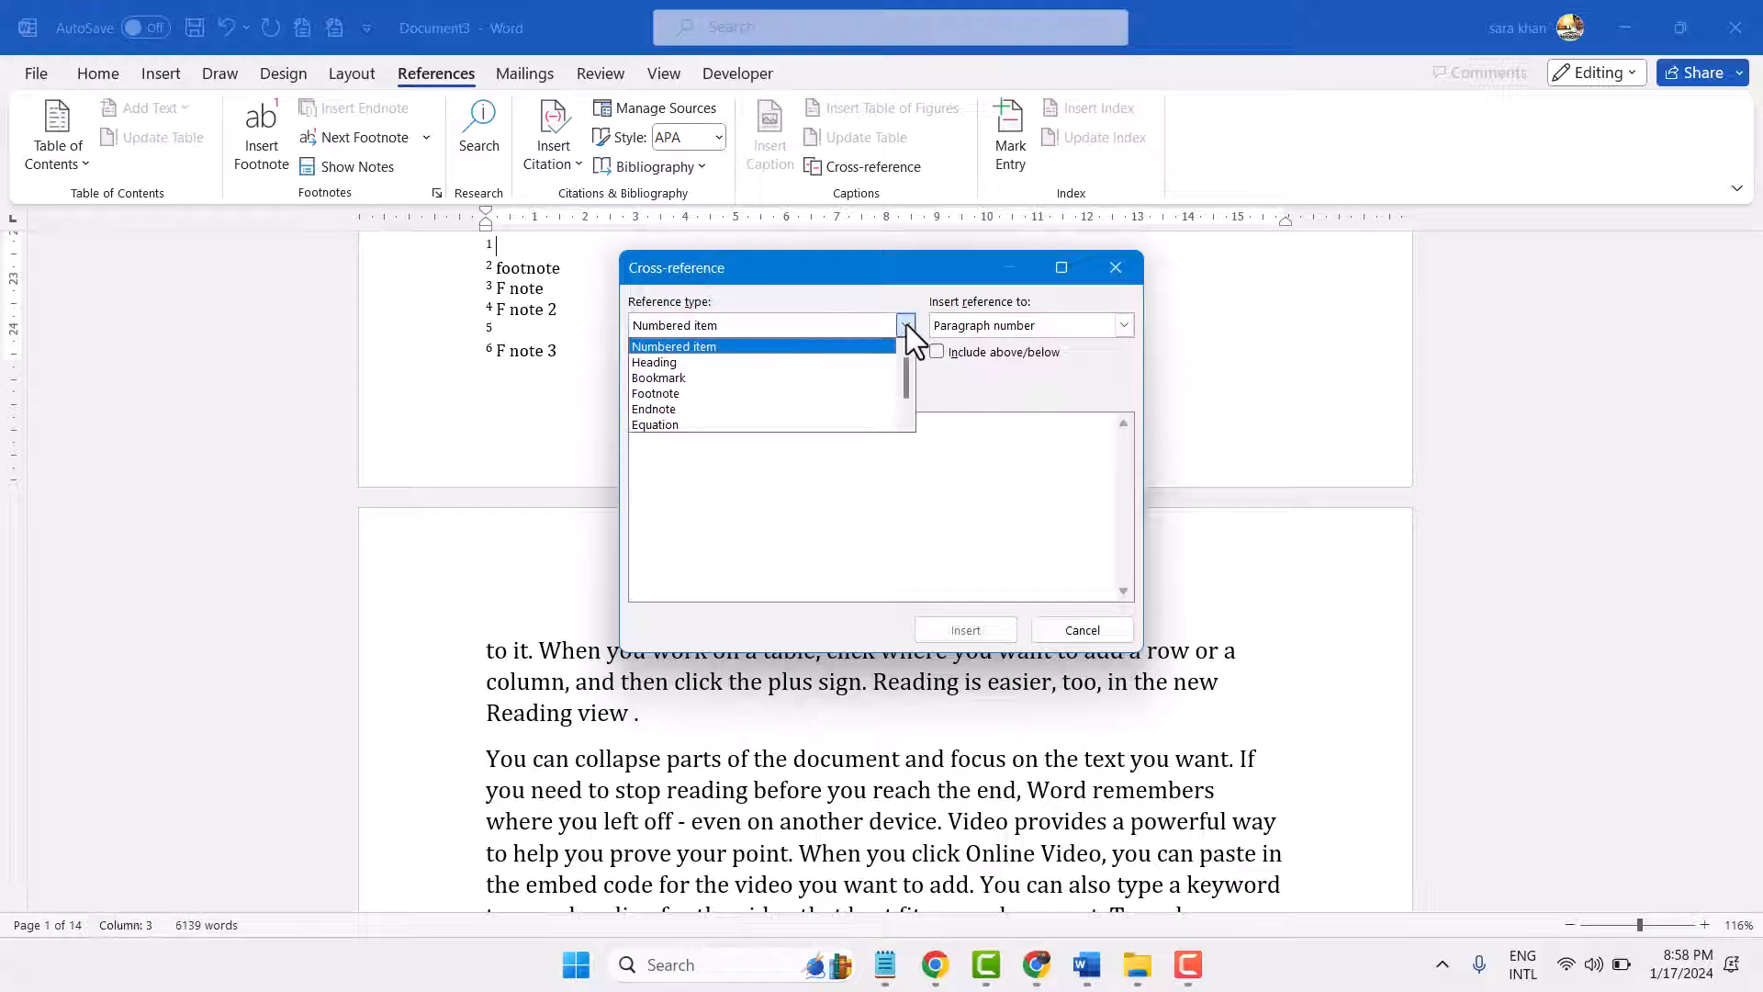
click(718, 395)
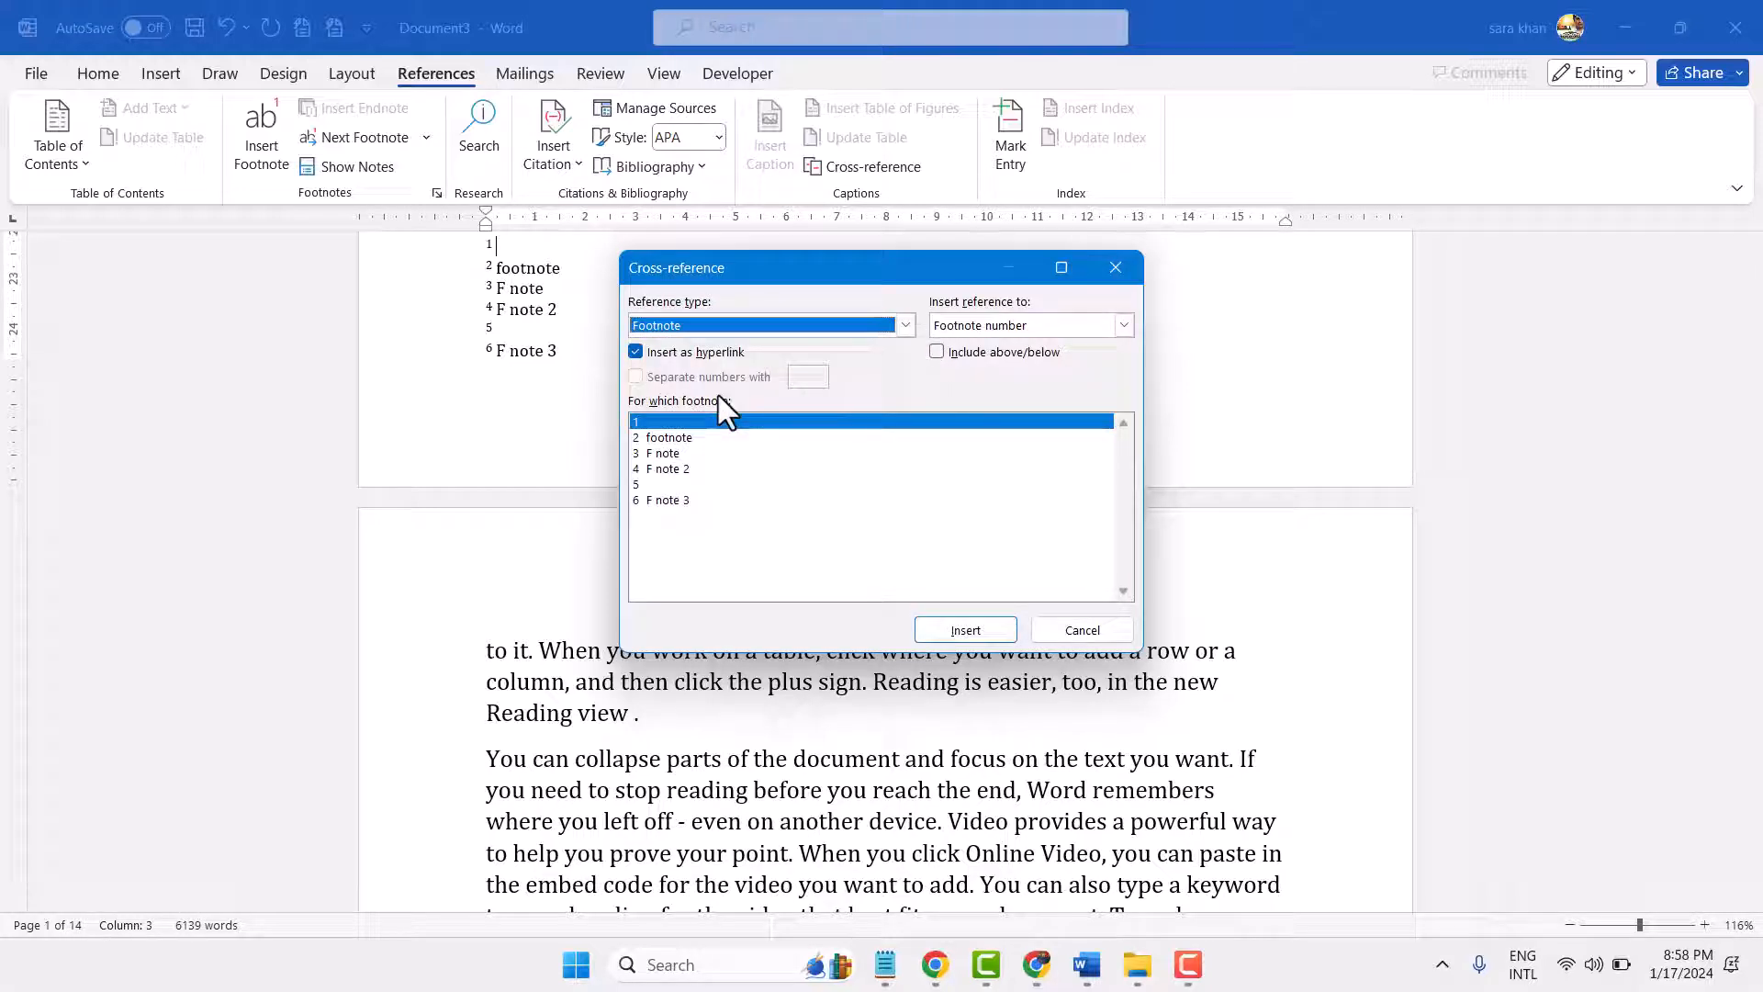
click(1124, 325)
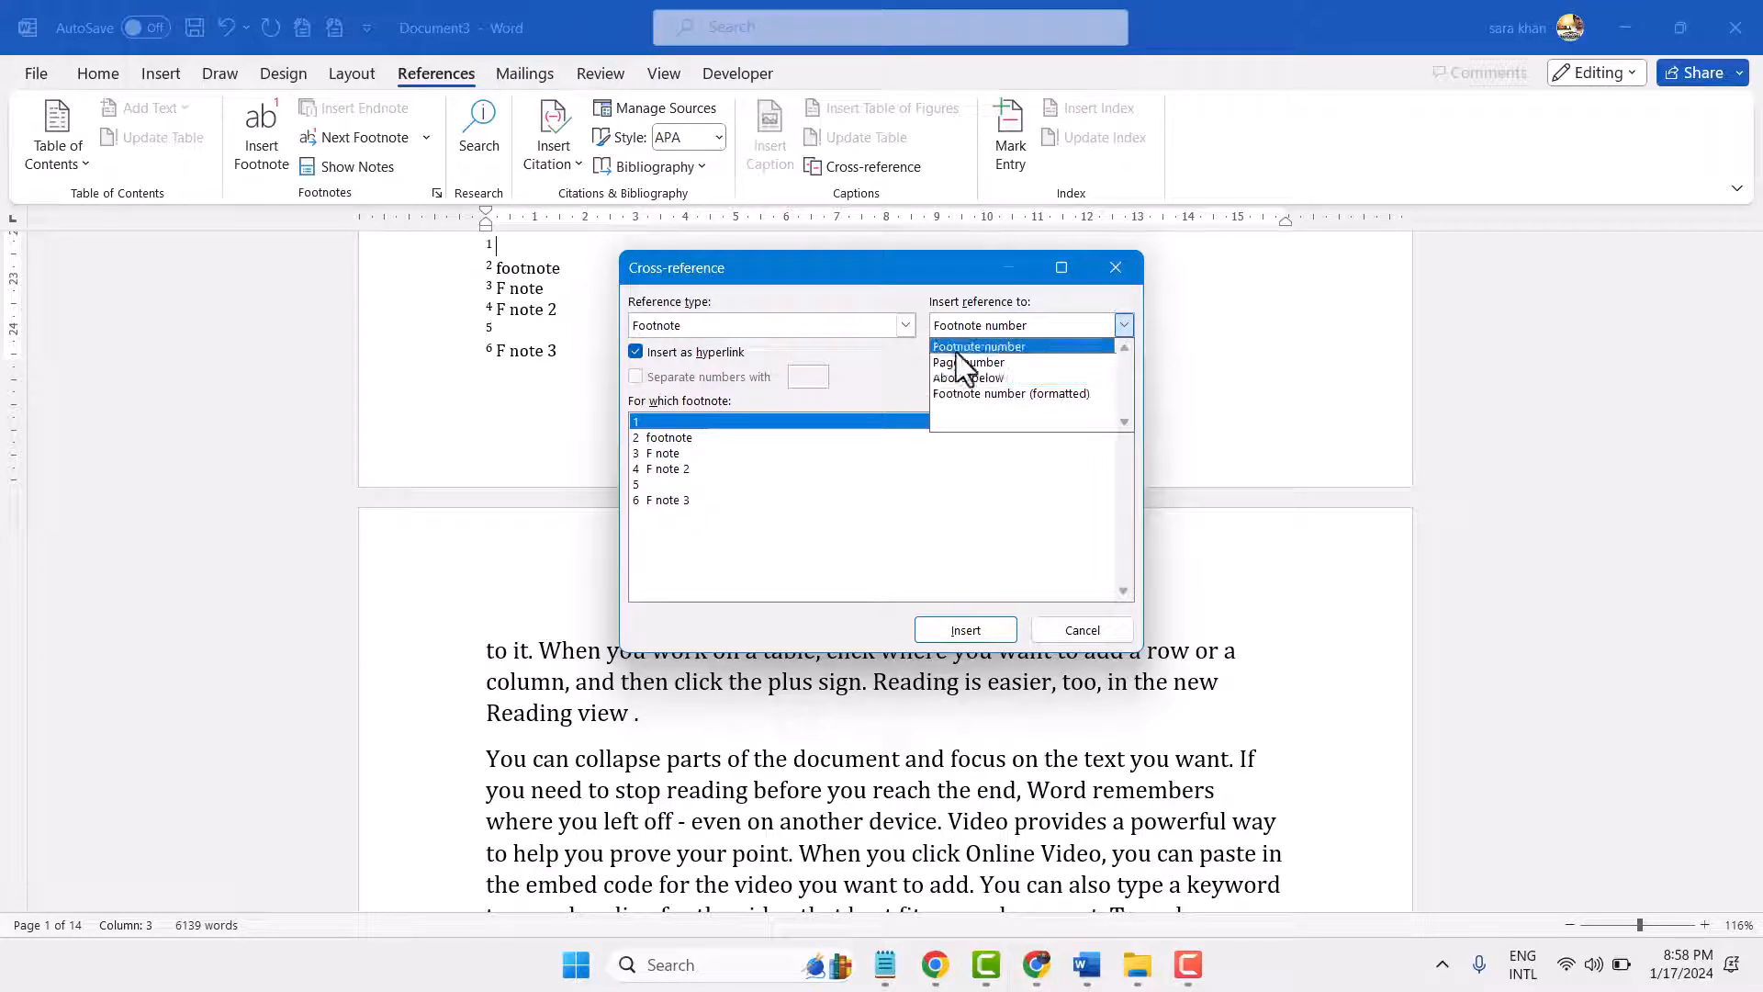
click(984, 395)
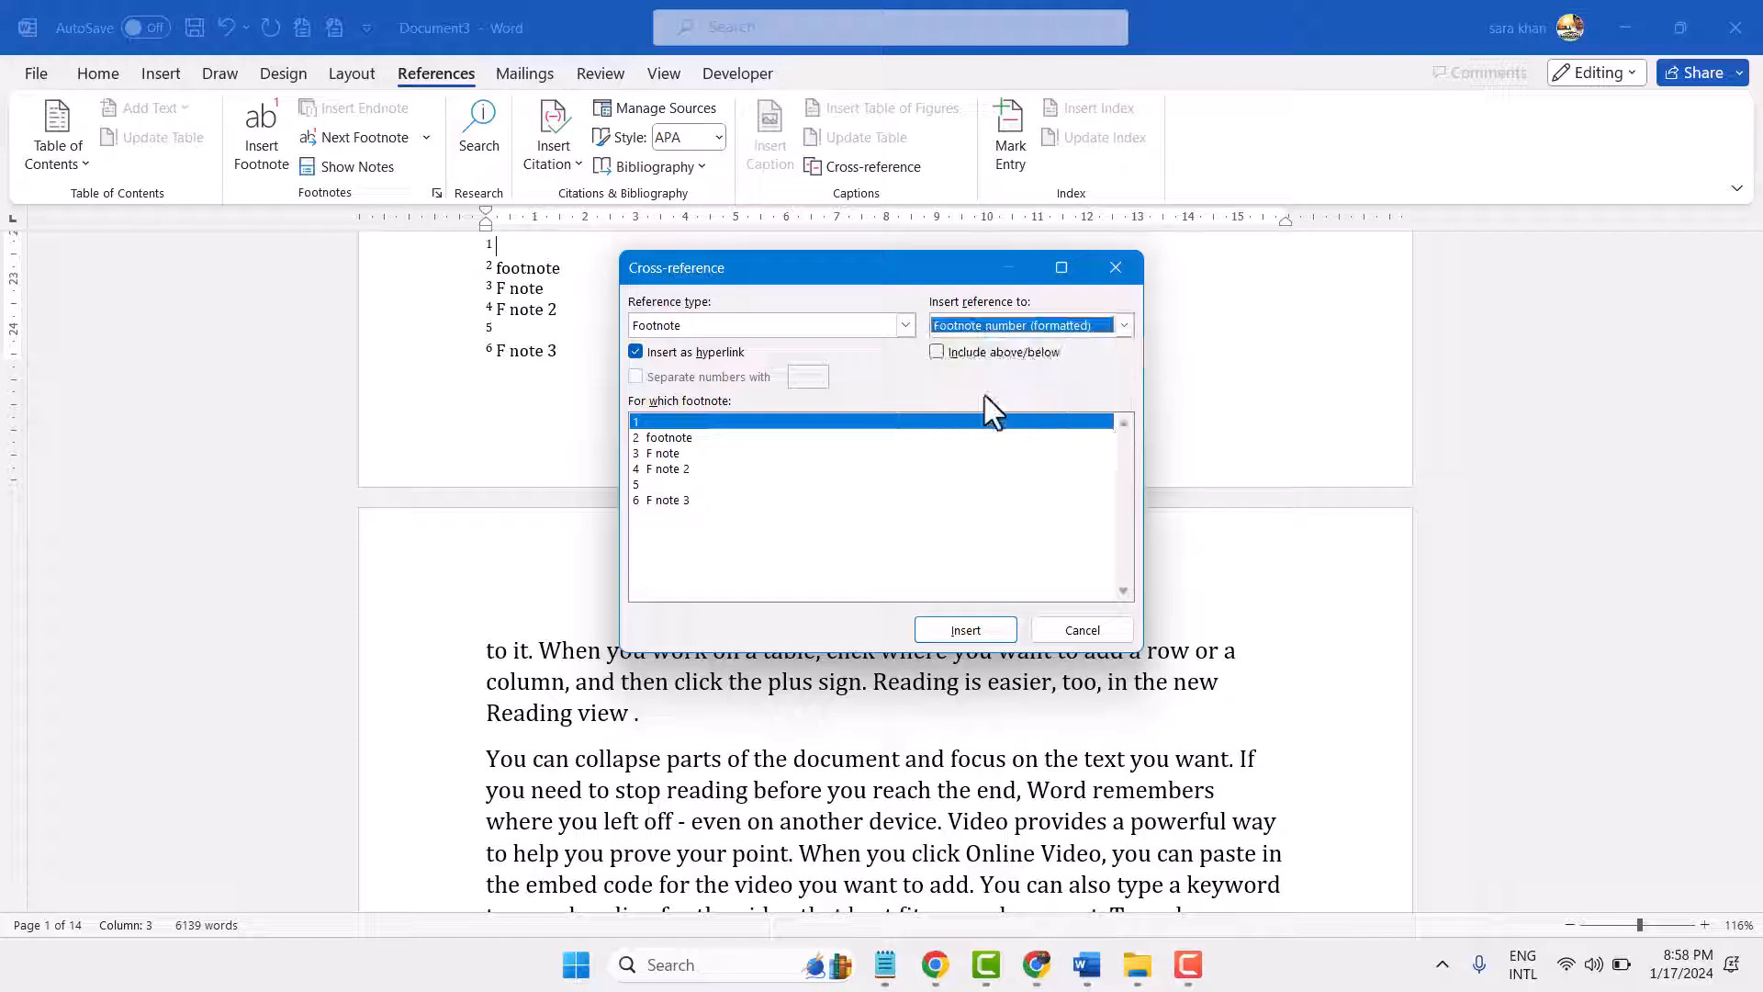
click(955, 630)
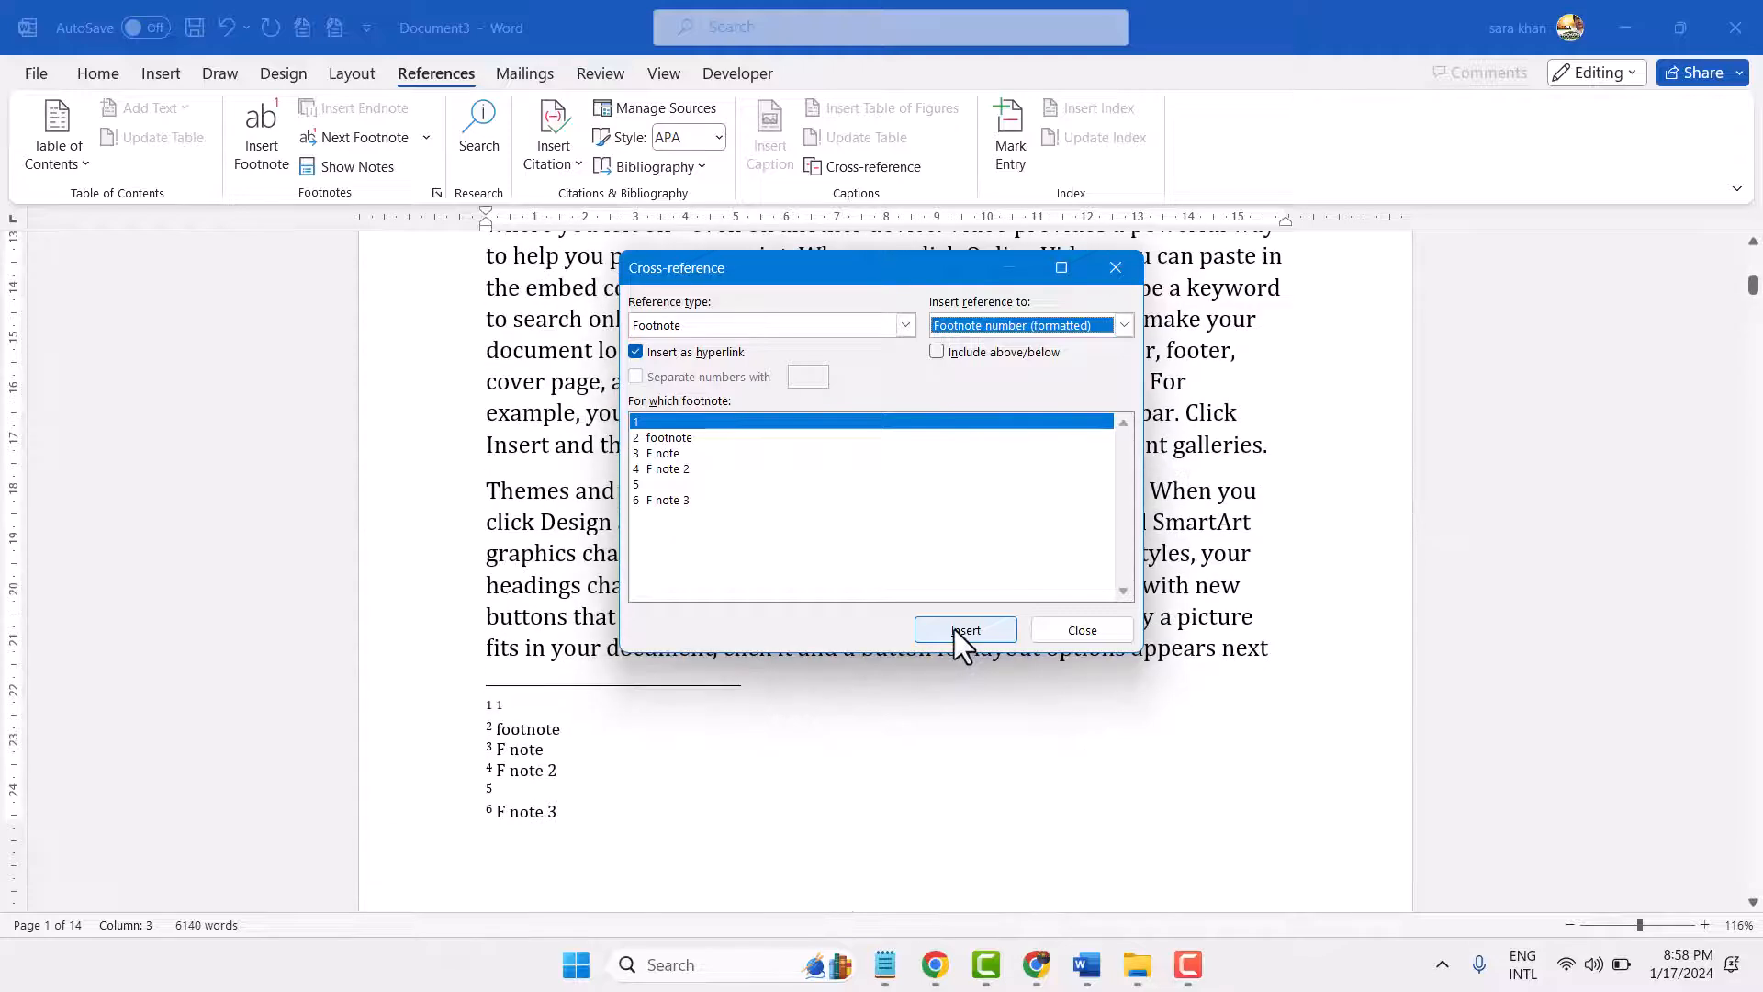
- Close the Cross-reference dialog and review the footnote markers in the first paragraphs of the document
click(1084, 630)
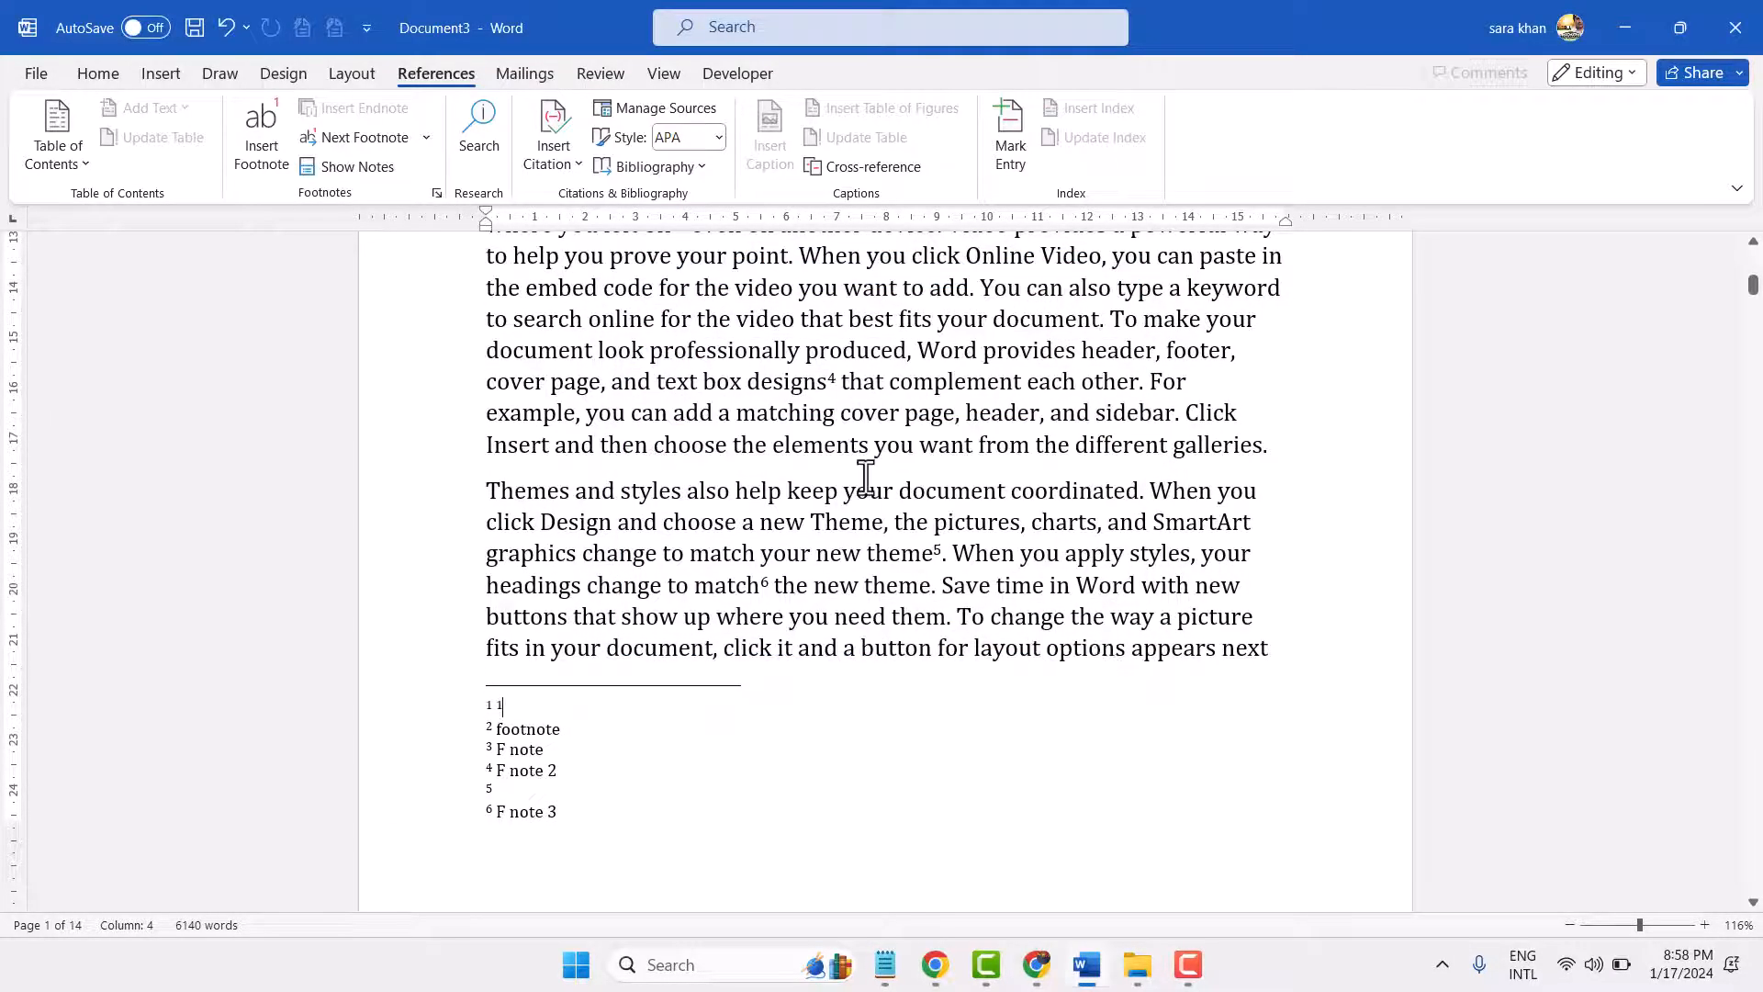
scroll(864, 476, up, 12)
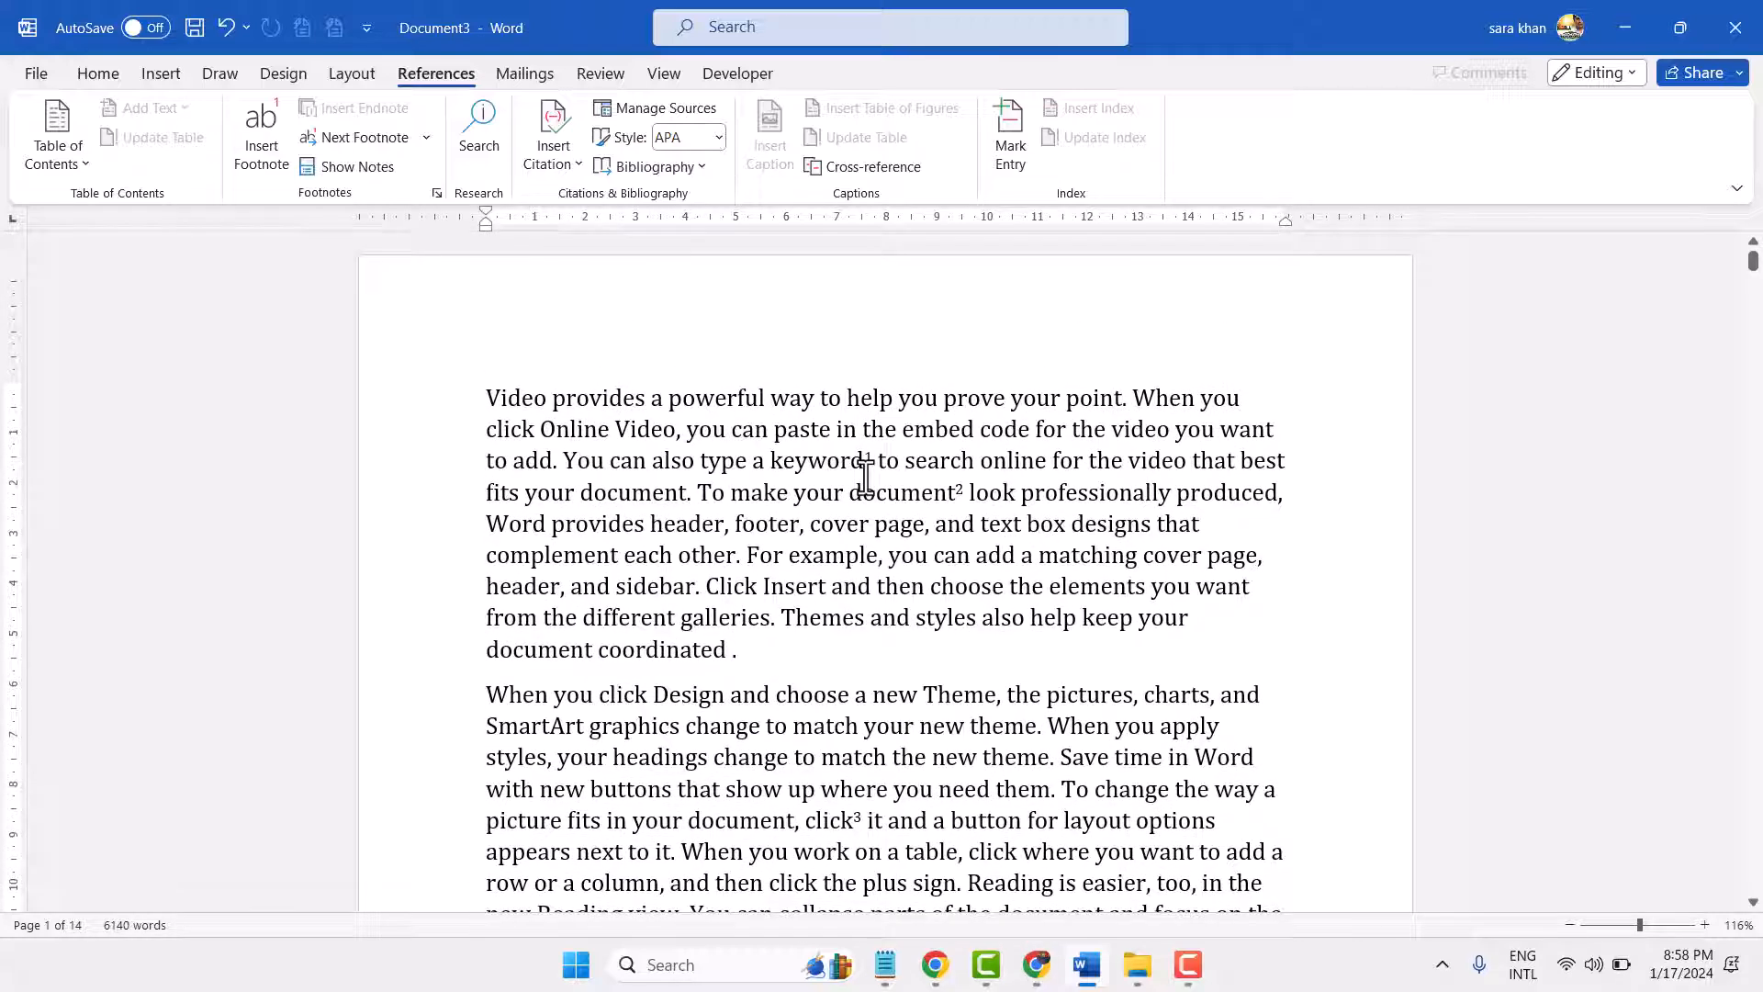
scroll(918, 597, down, 3)
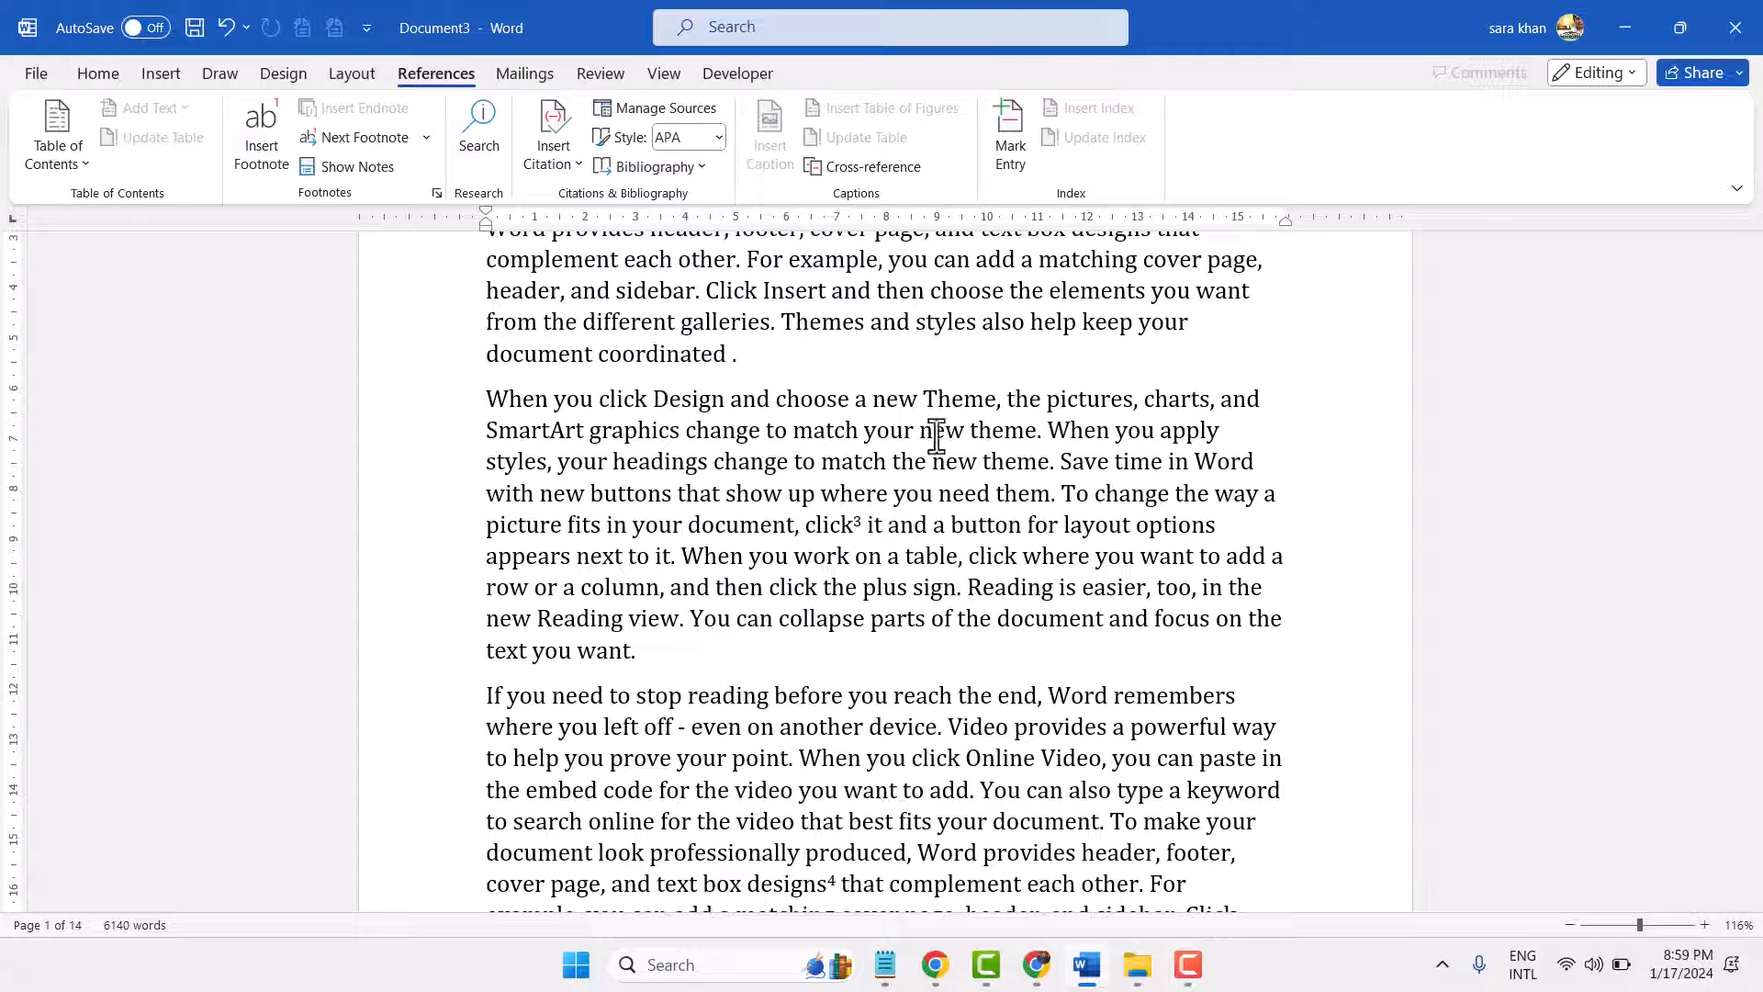
- Refresh the footnotes and cross-references by opening the print preview and returning to the document, twice in total
key(ctrl+p)
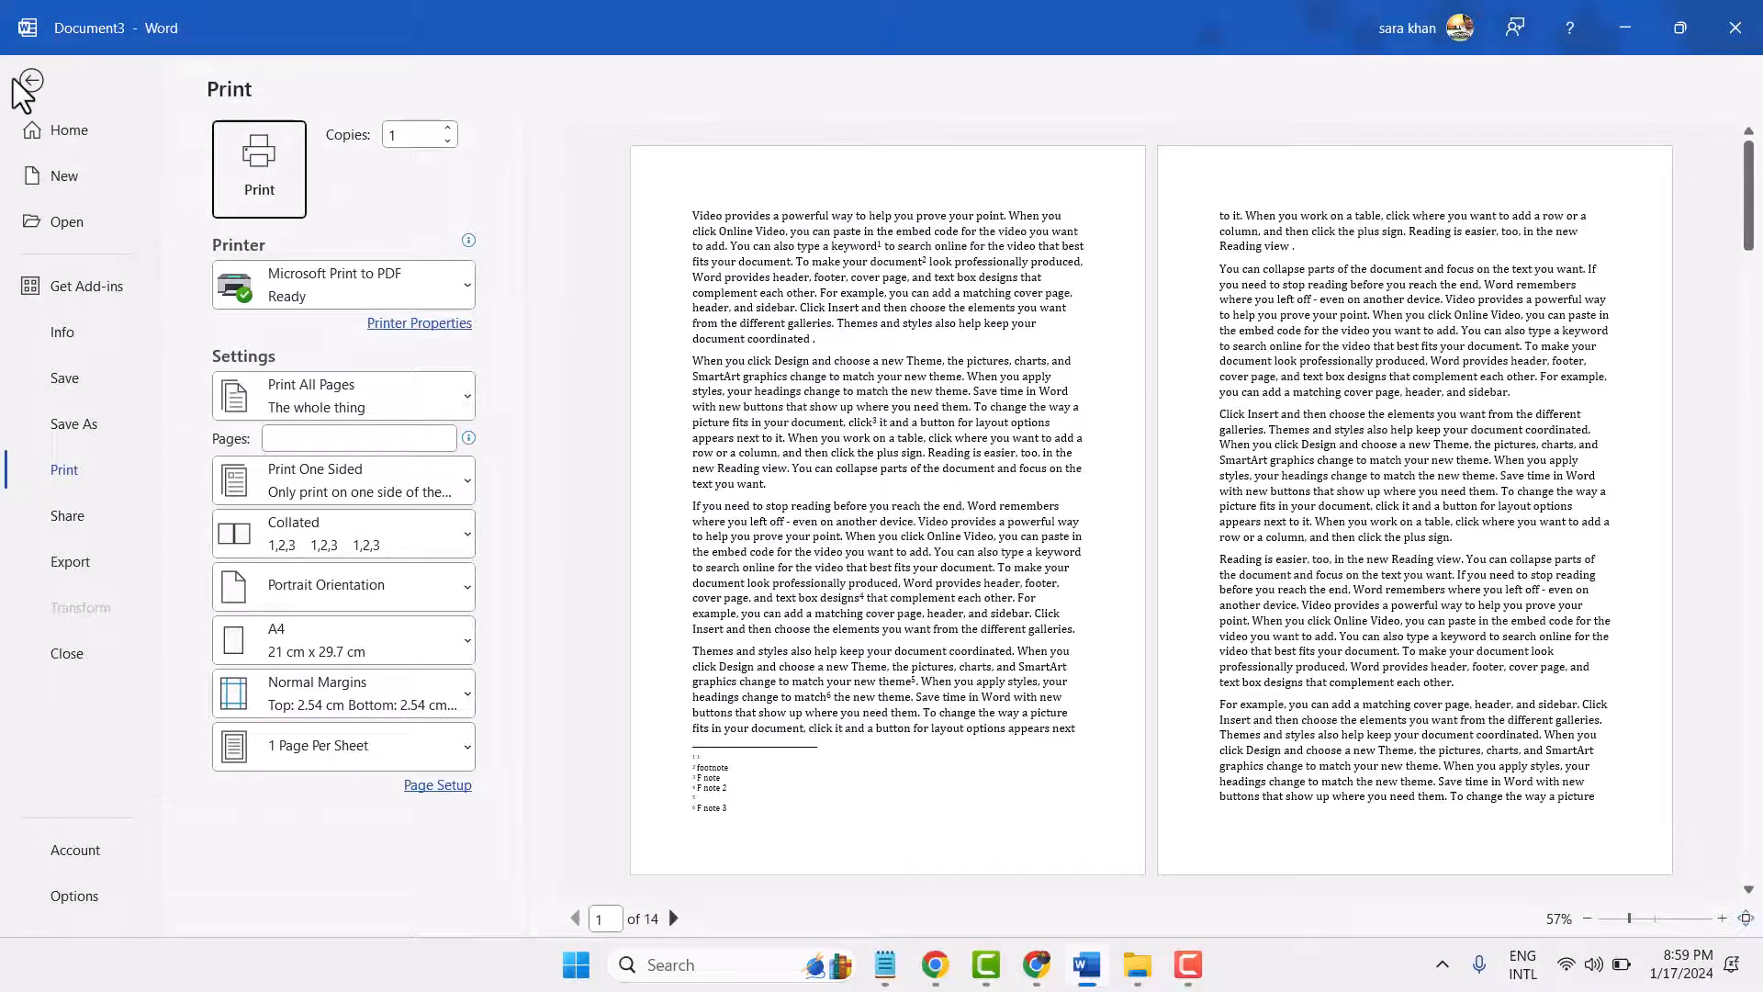
click(15, 82)
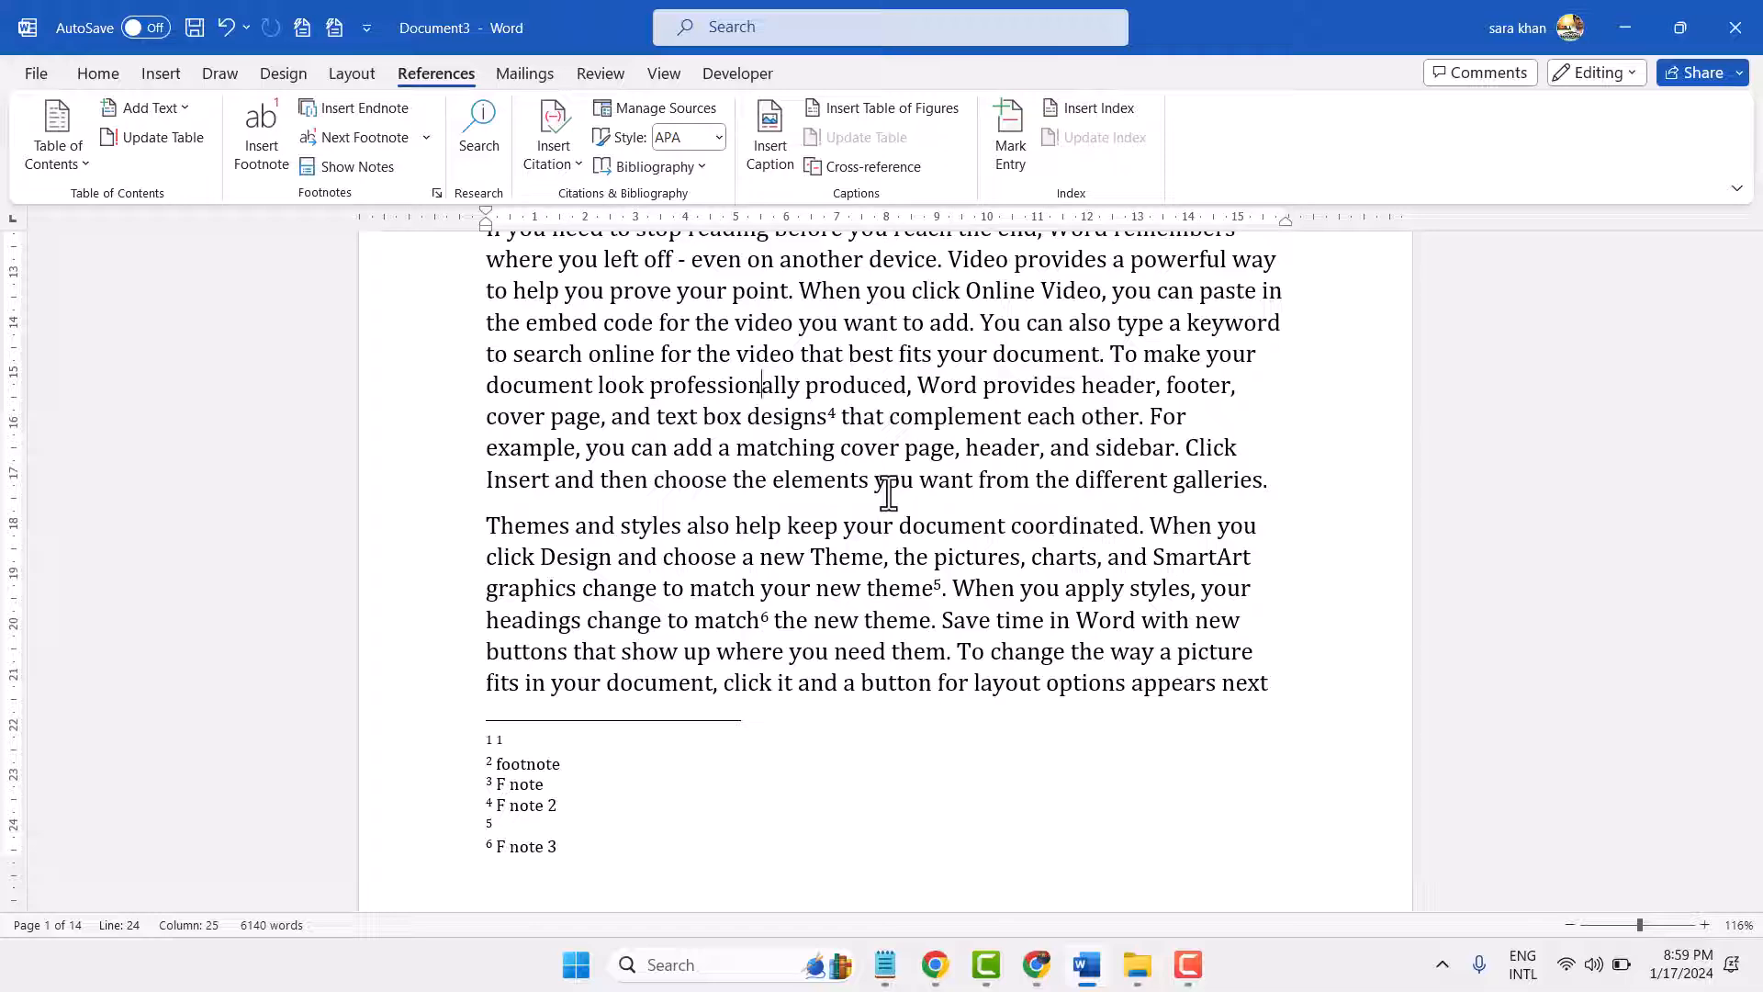
key(ctrl+p)
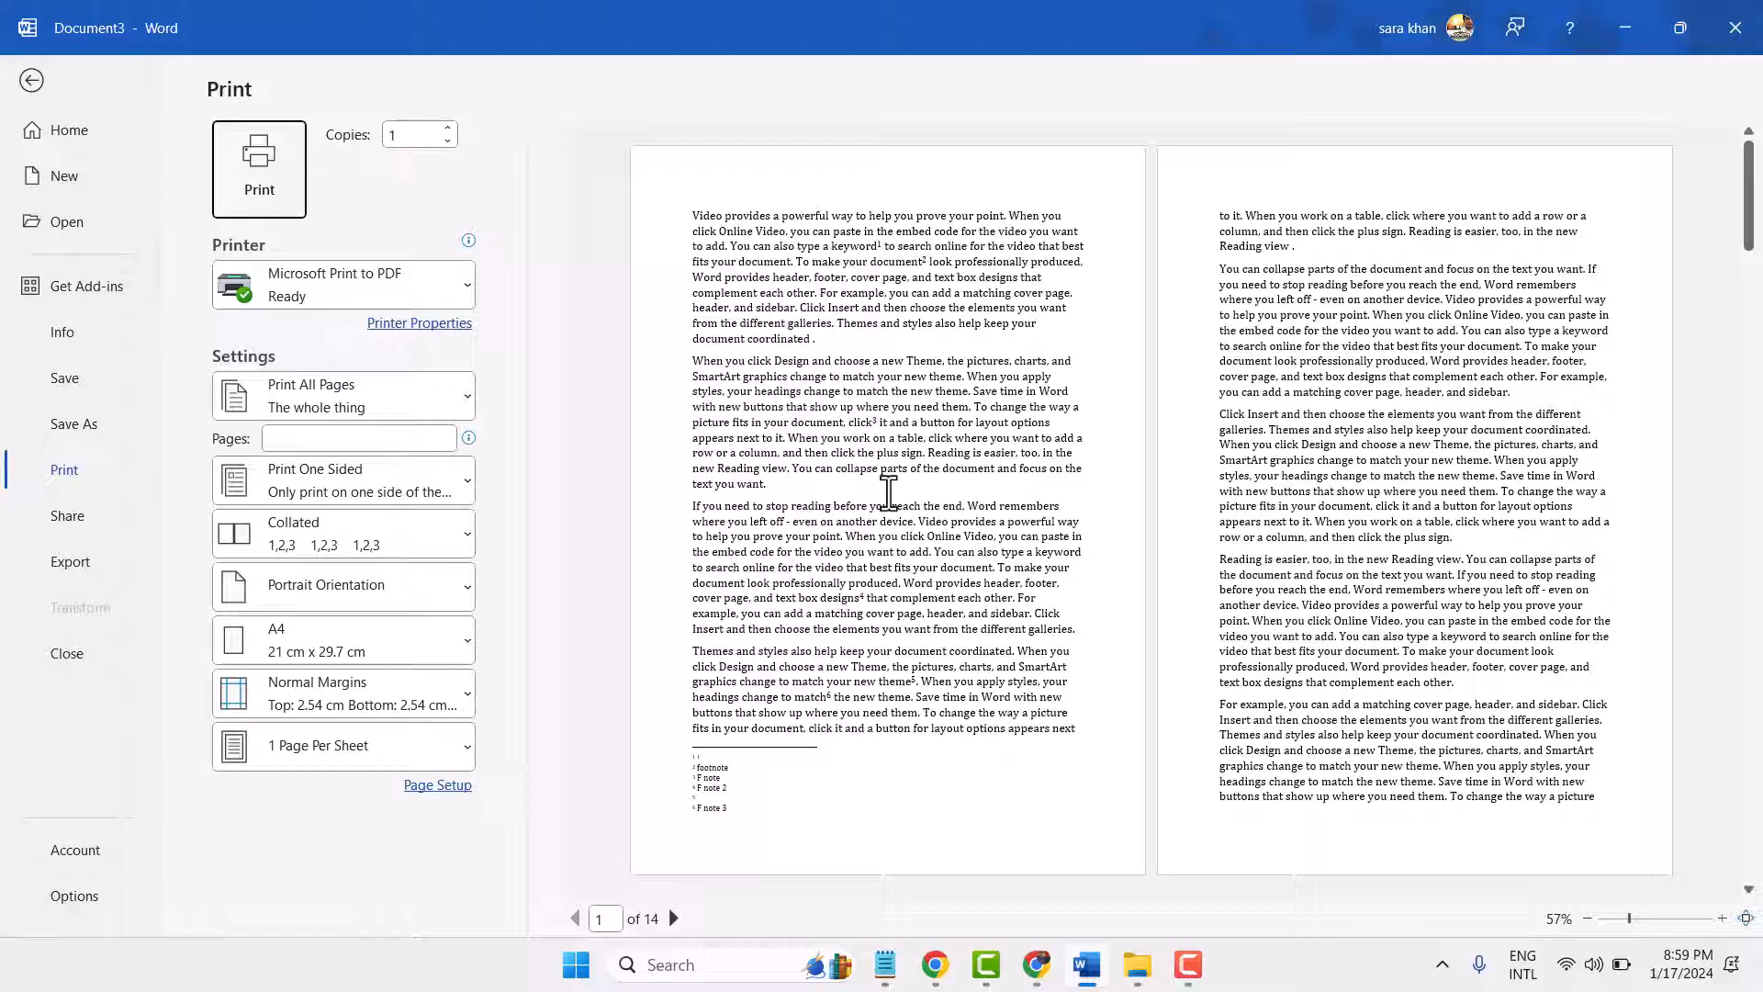
click(31, 82)
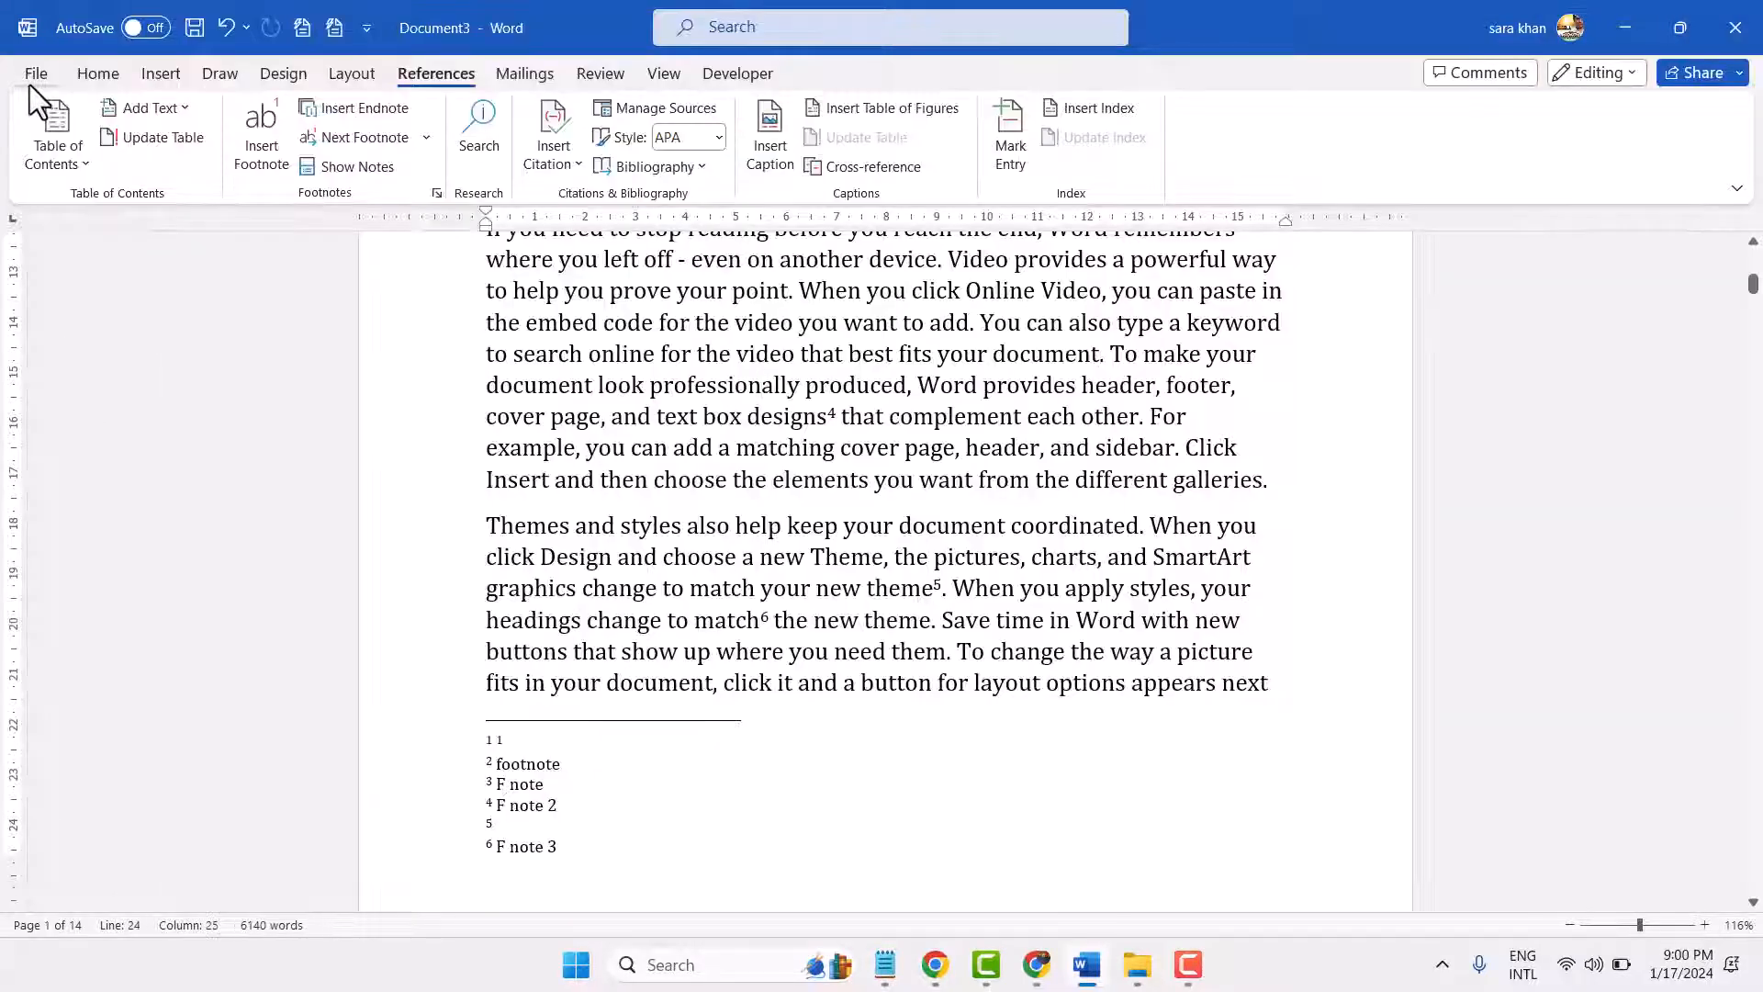